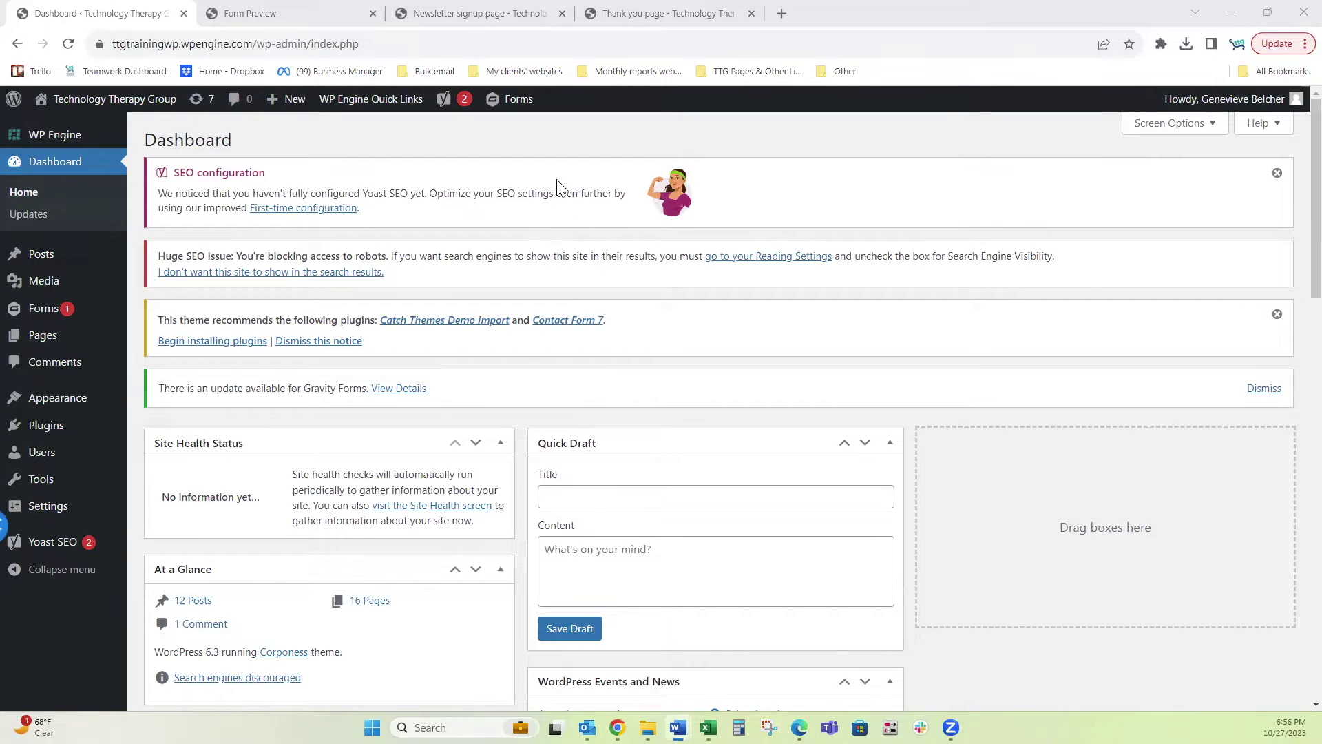
# Open the Newsletter signups form in the editor and view its live signup page
pyautogui.click(42, 313)
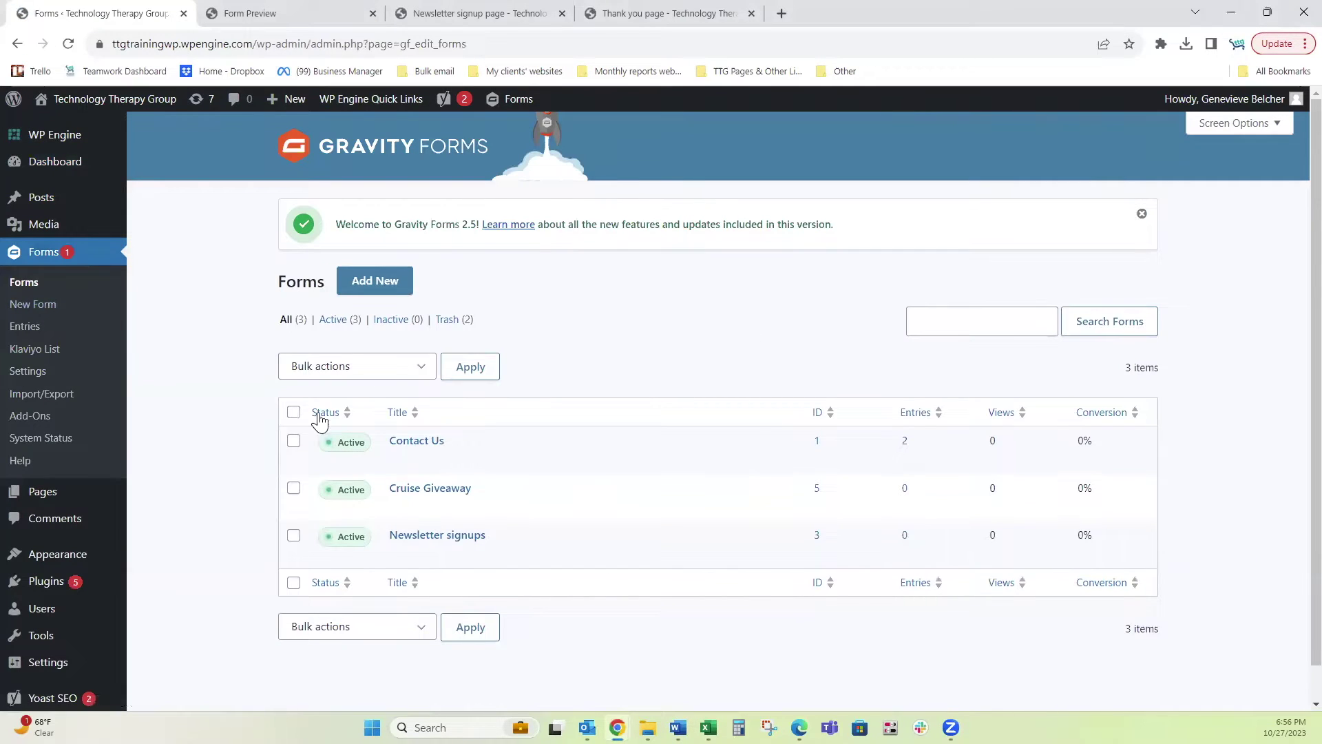
pyautogui.moveTo(437, 535)
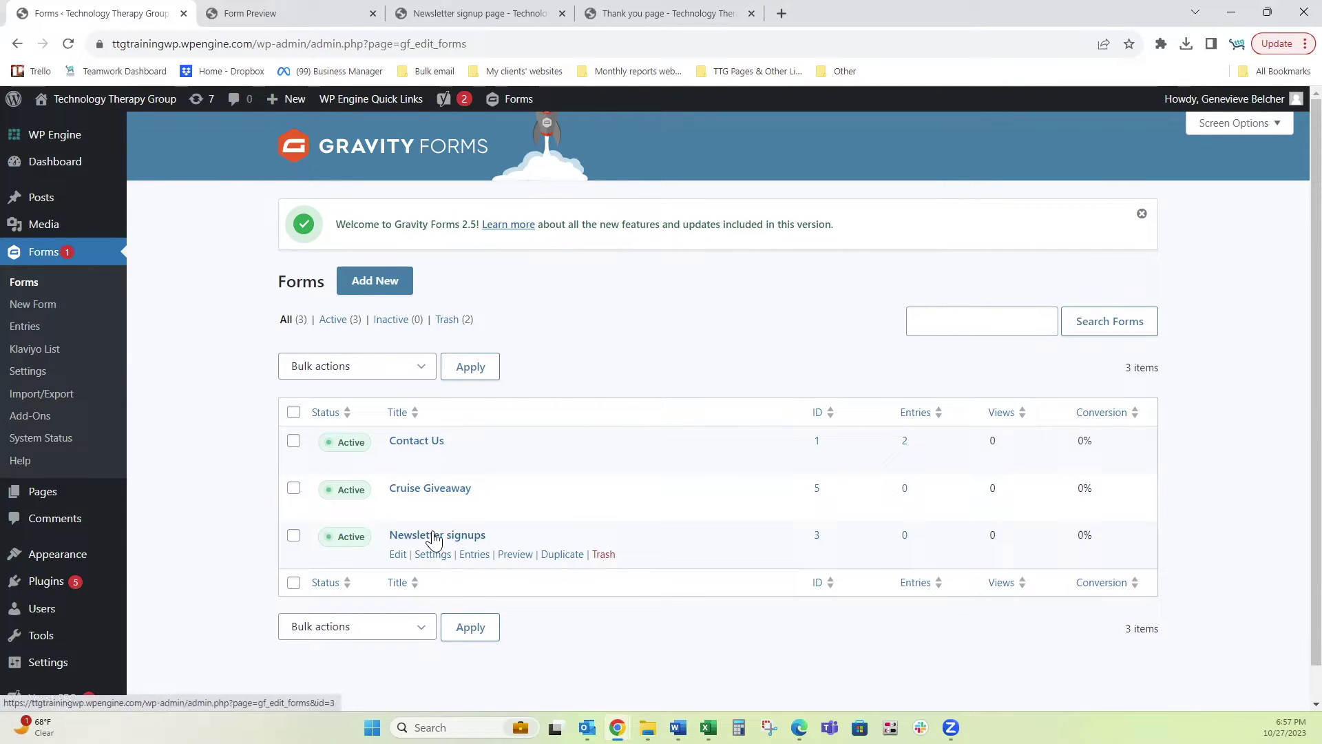
pyautogui.click(398, 560)
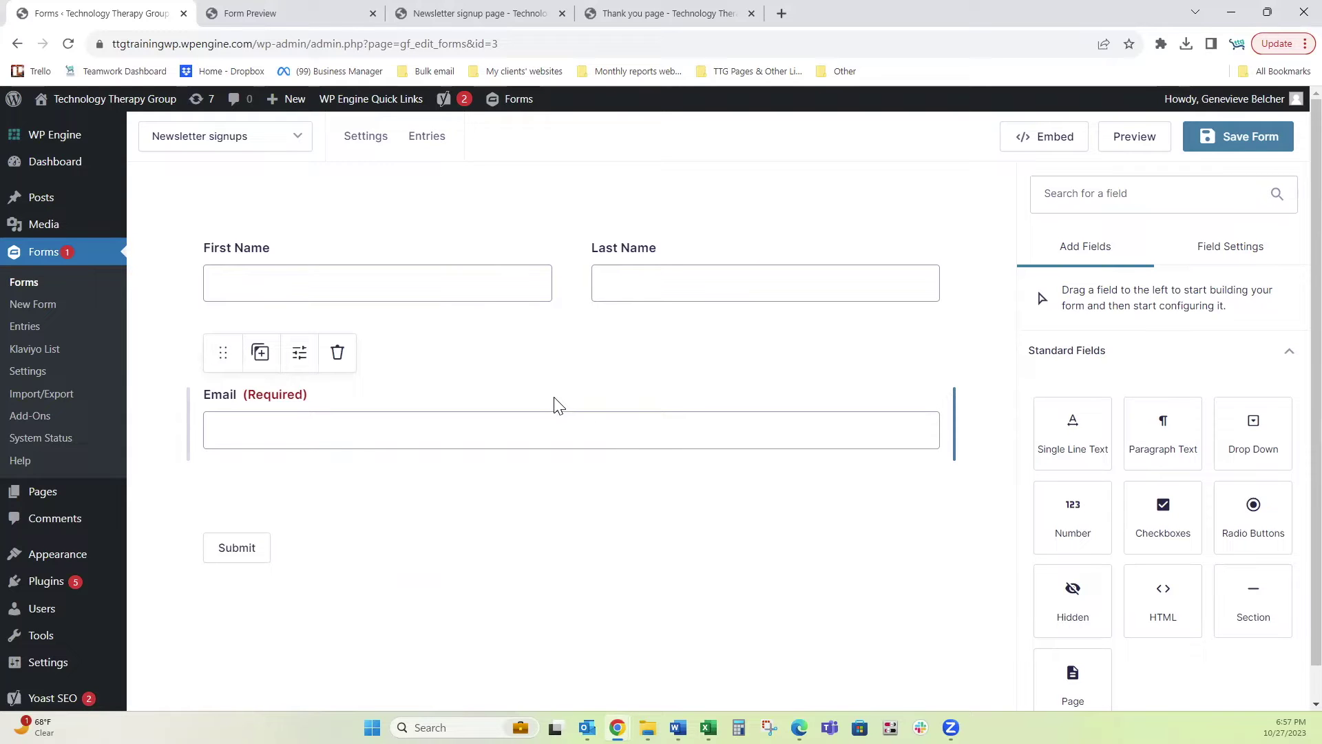
pyautogui.click(476, 13)
pyautogui.scroll(-4, 655, 296)
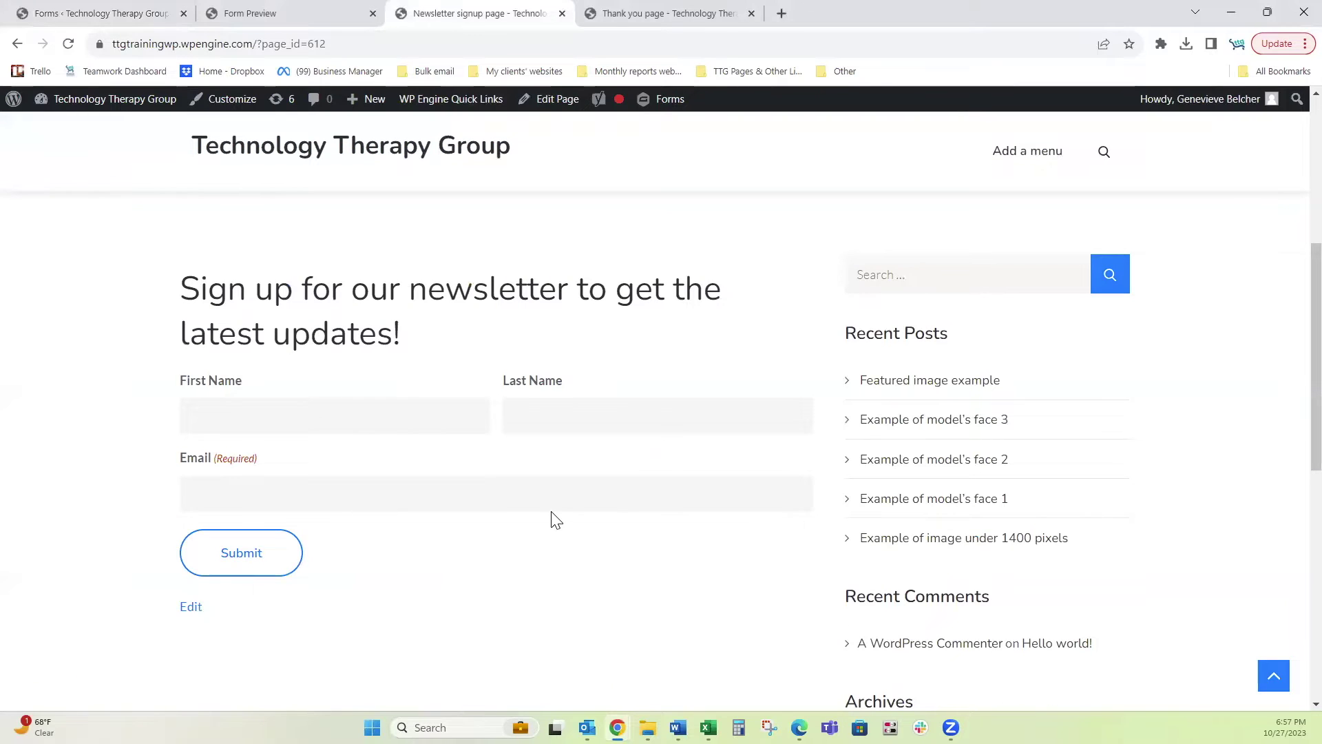
# Place a new Hidden field above First Name and open its settings
pyautogui.click(81, 5)
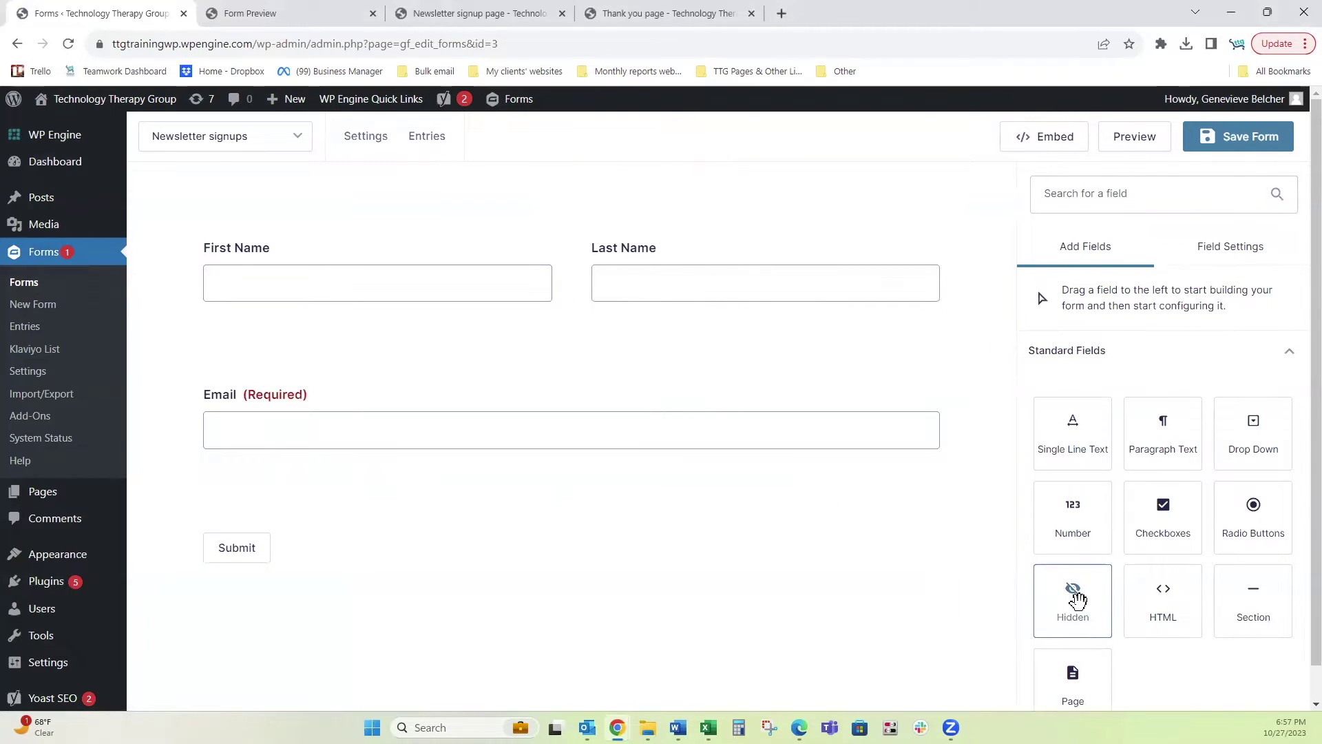
pyautogui.moveTo(1075, 600)
pyautogui.mouseDown()
pyautogui.moveTo(314, 502)
pyautogui.moveTo(431, 500)
pyautogui.mouseUp()
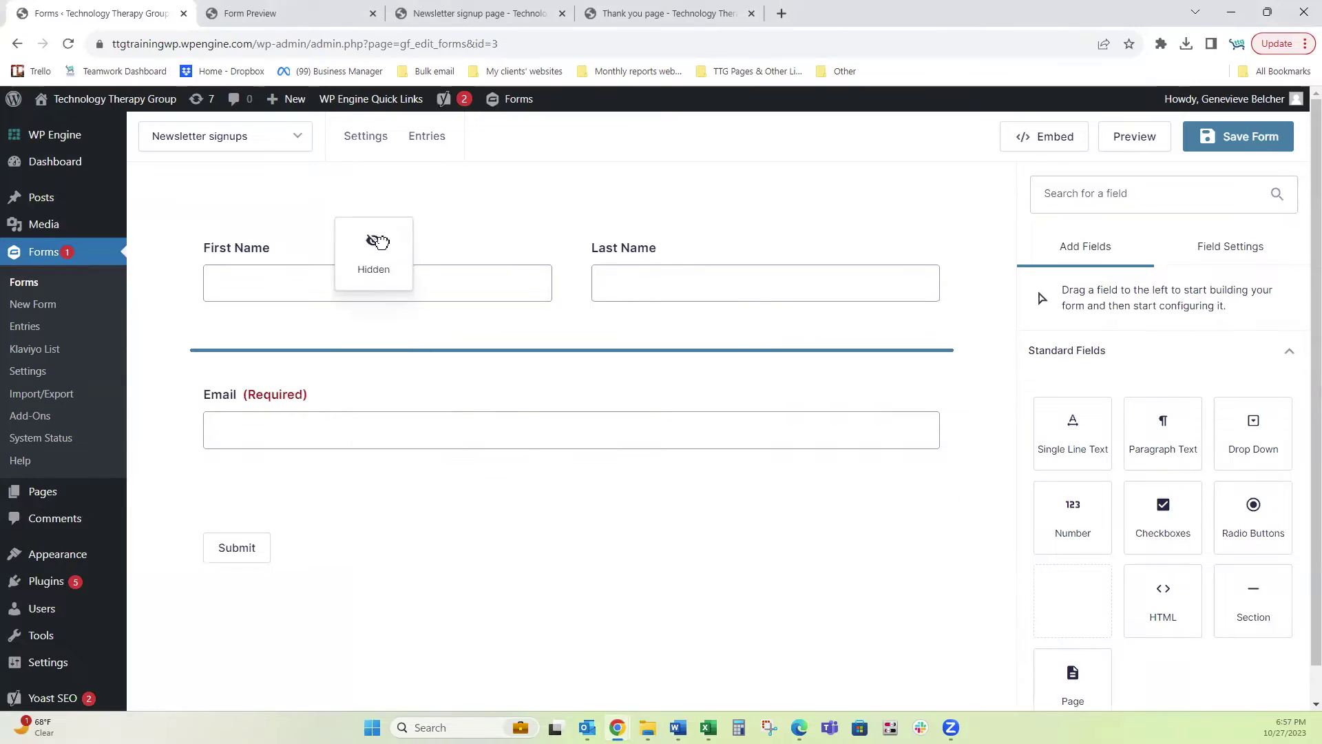
pyautogui.moveTo(430, 500); pyautogui.dragTo(359, 220)
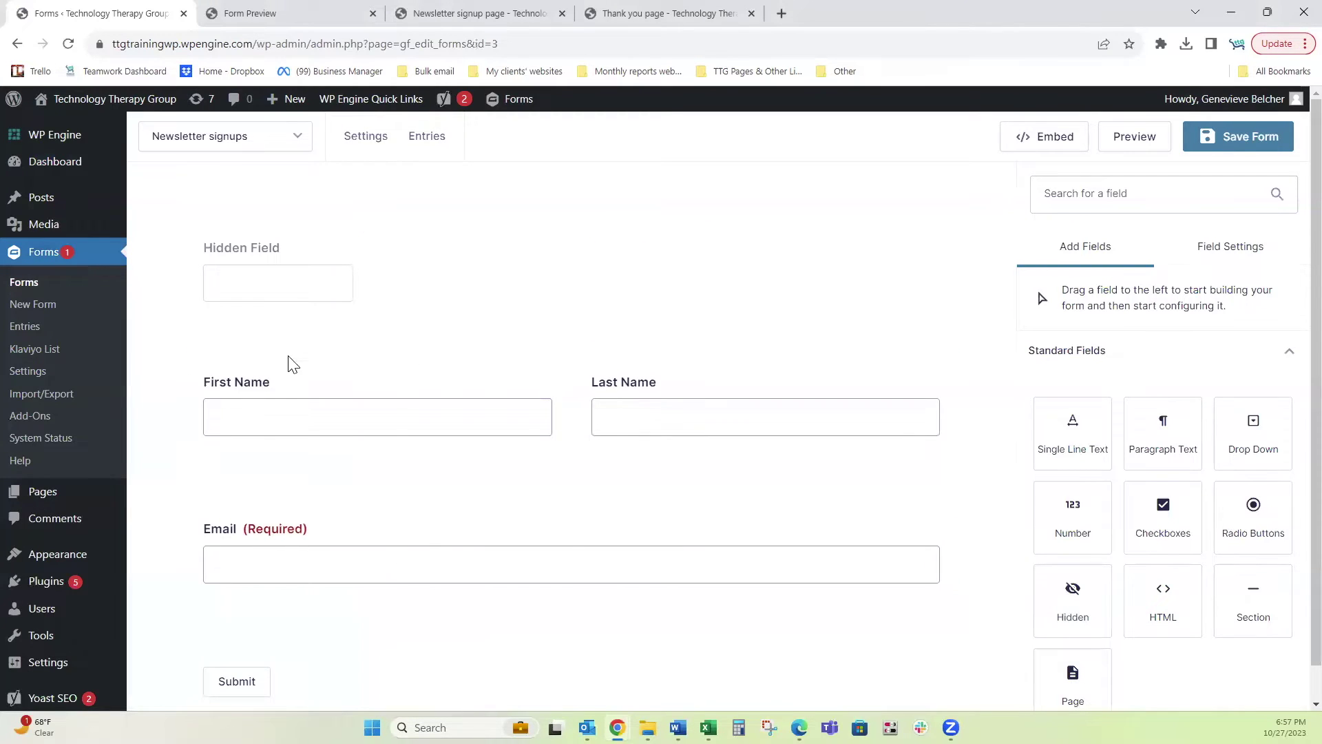
pyautogui.moveTo(277, 271)
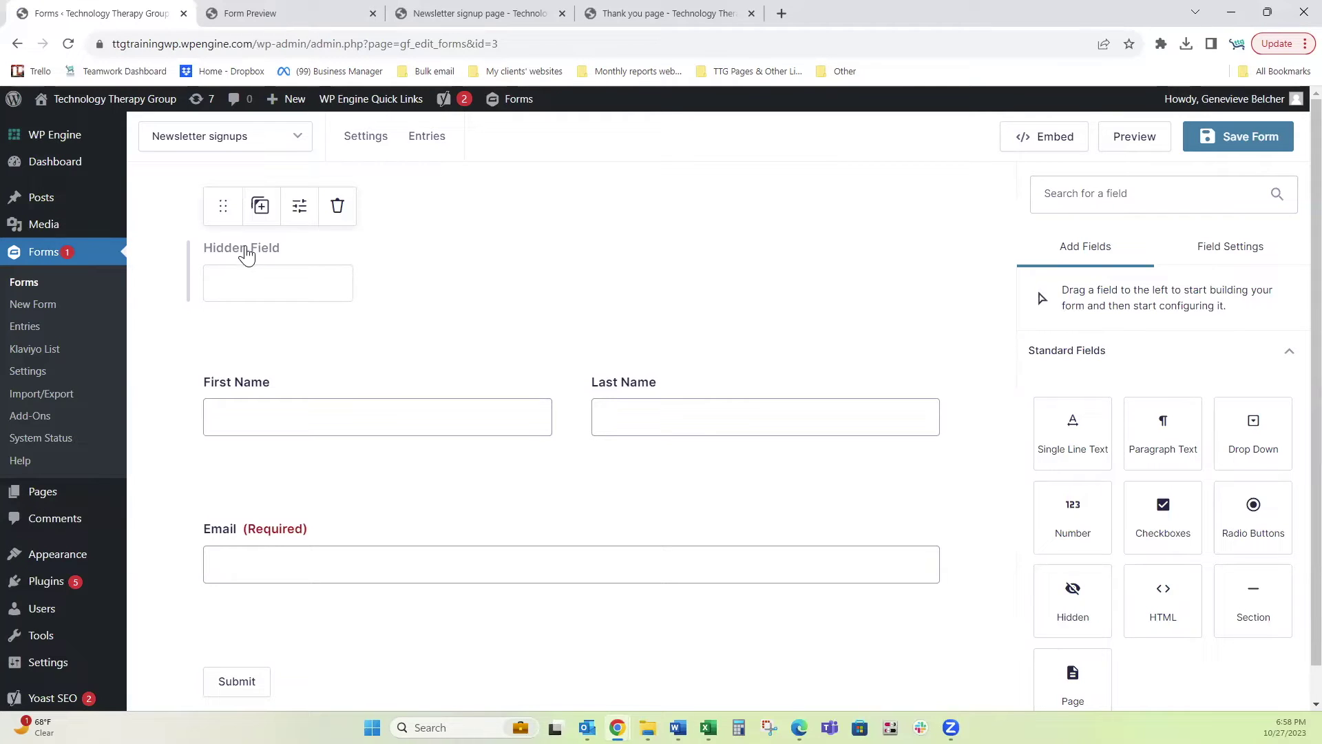
pyautogui.click(233, 255)
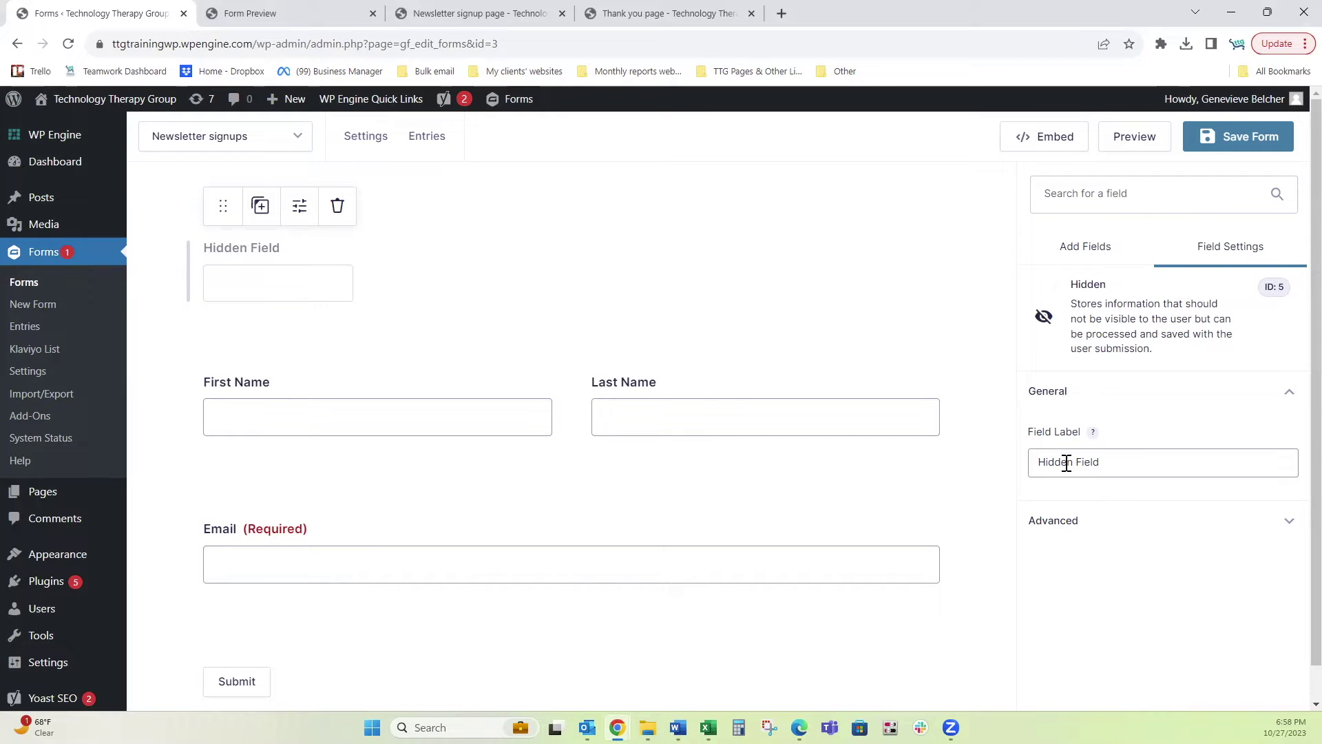
# Rename the hidden field 'Page URL' and set its default value to the Embed URL merge tag
pyautogui.tripleClick(1066, 463)
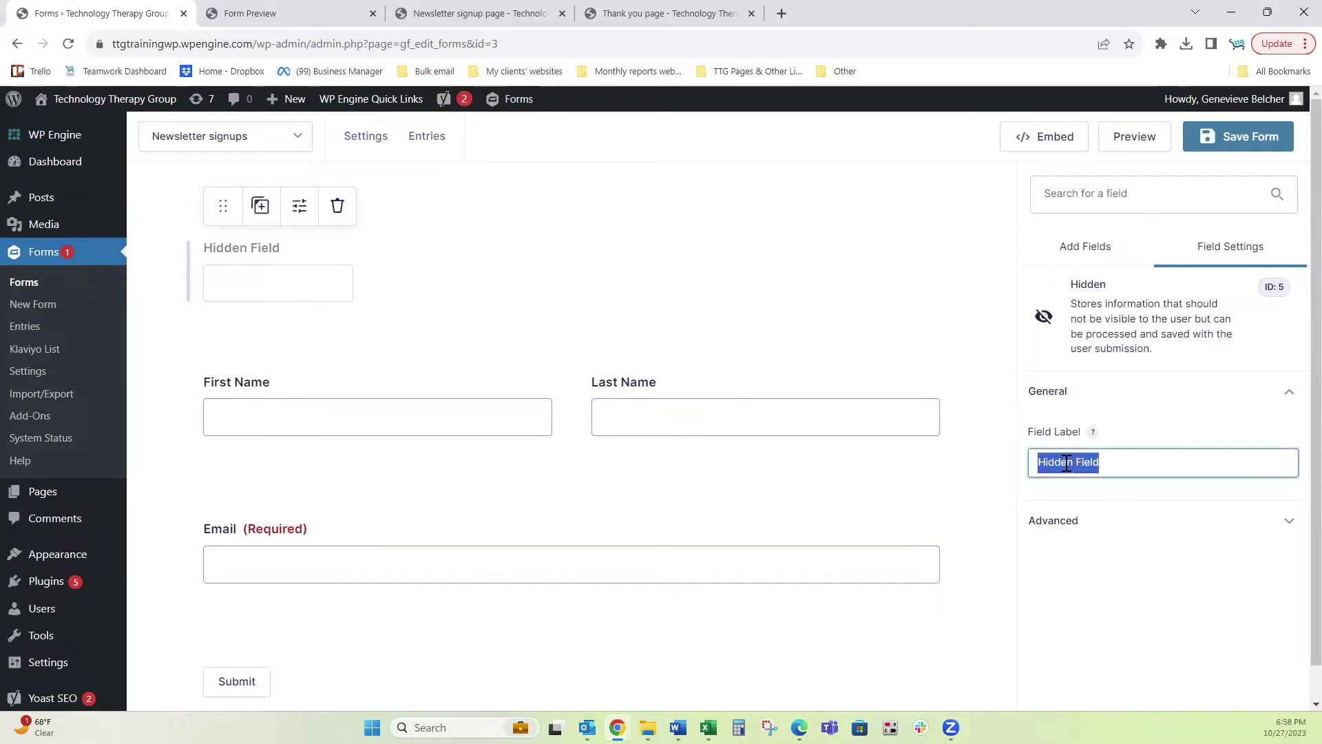
pyautogui.write('Page URL')
pyautogui.click(1072, 521)
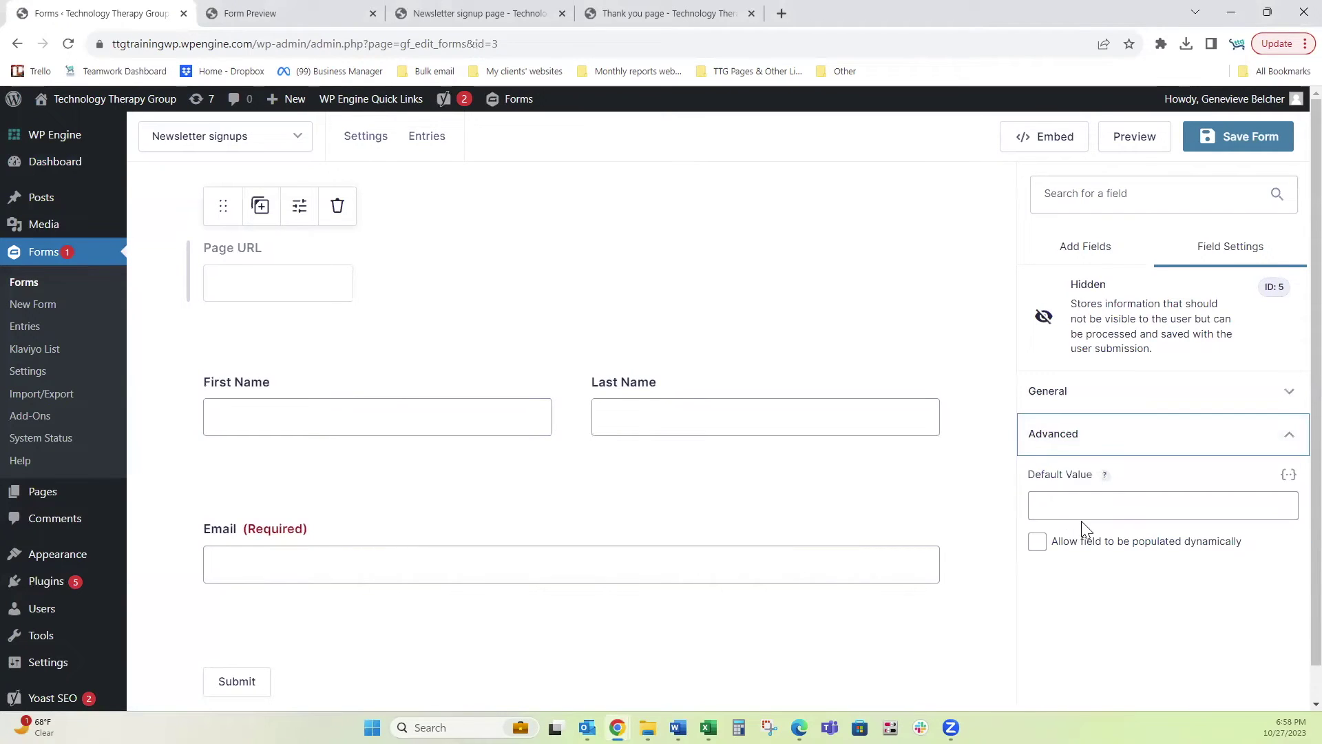
pyautogui.click(1289, 476)
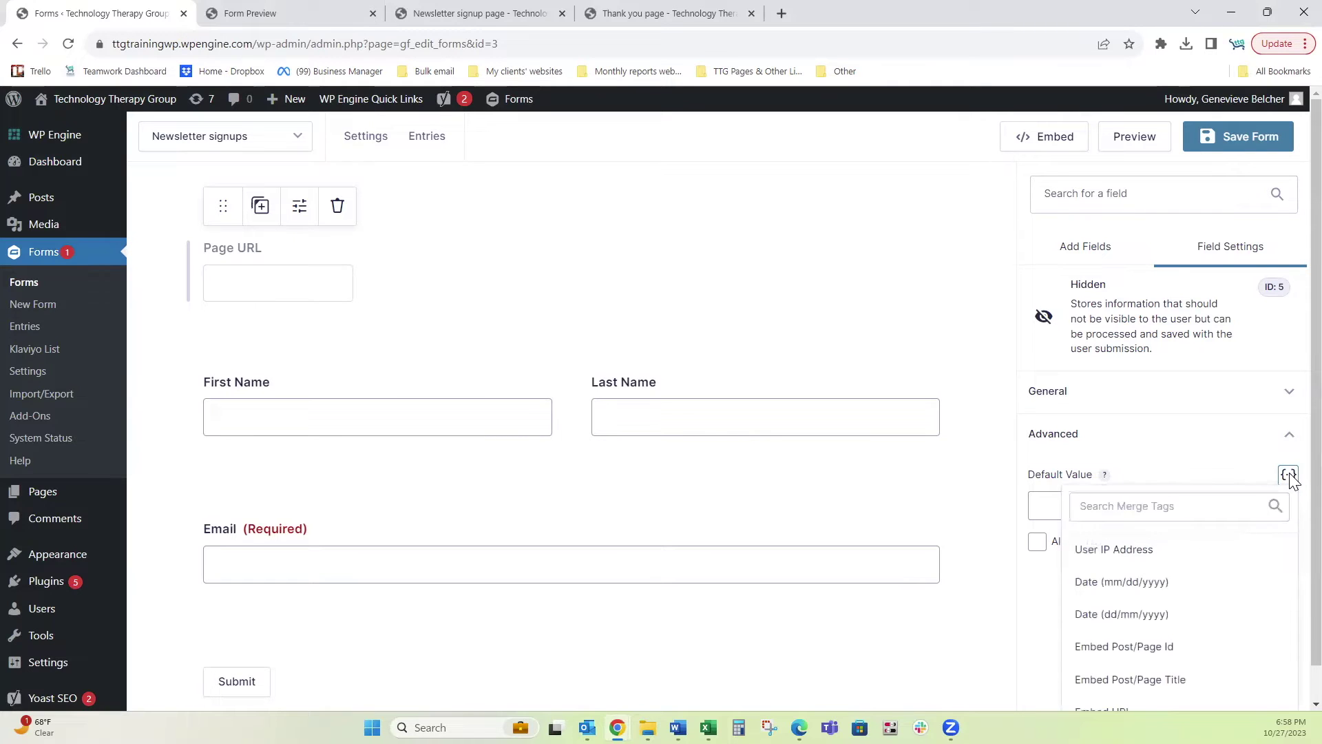
pyautogui.click(1220, 506)
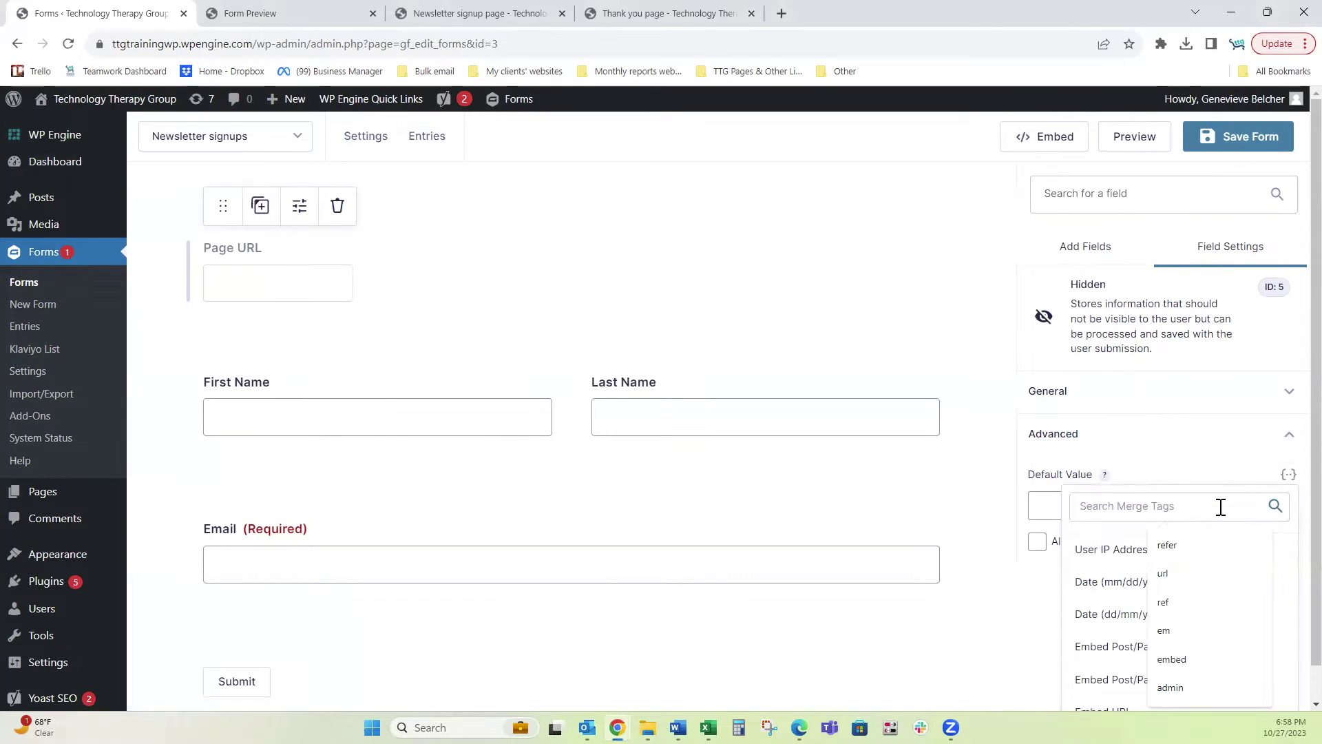
pyautogui.write('embe')
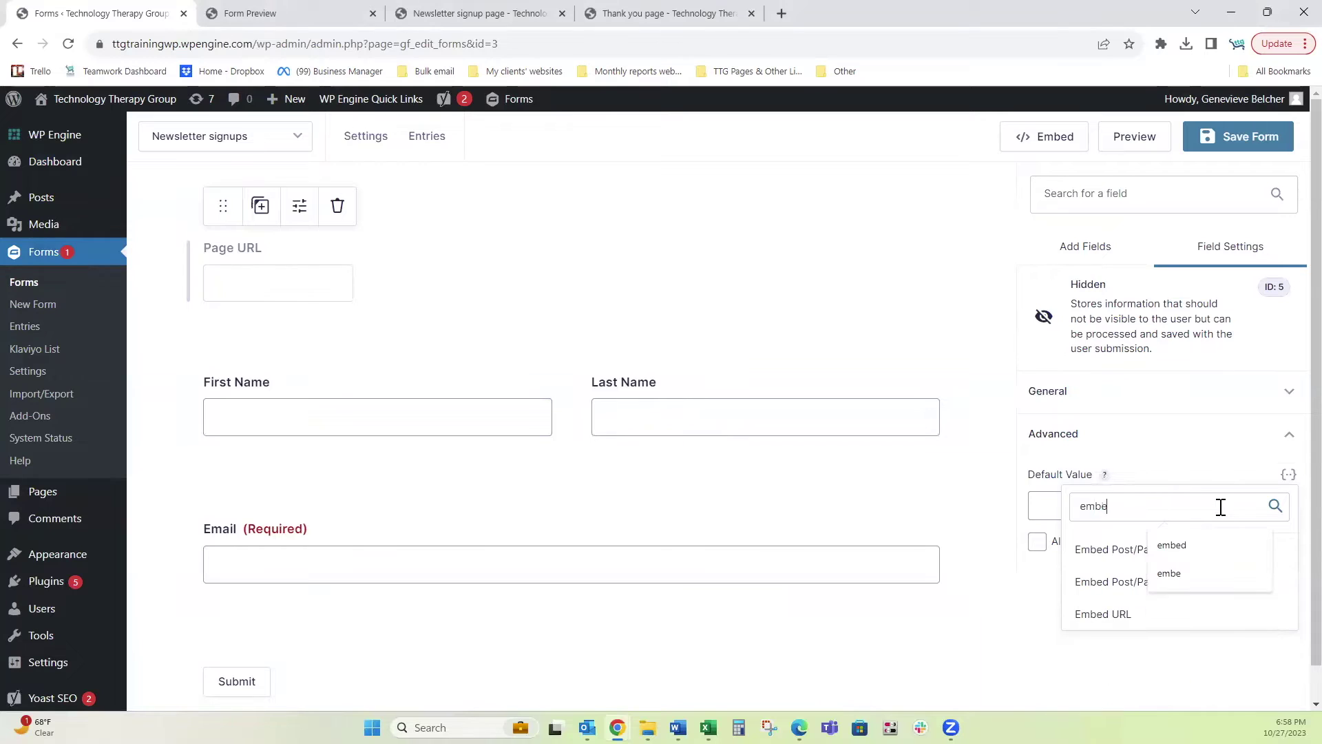
pyautogui.write('d')
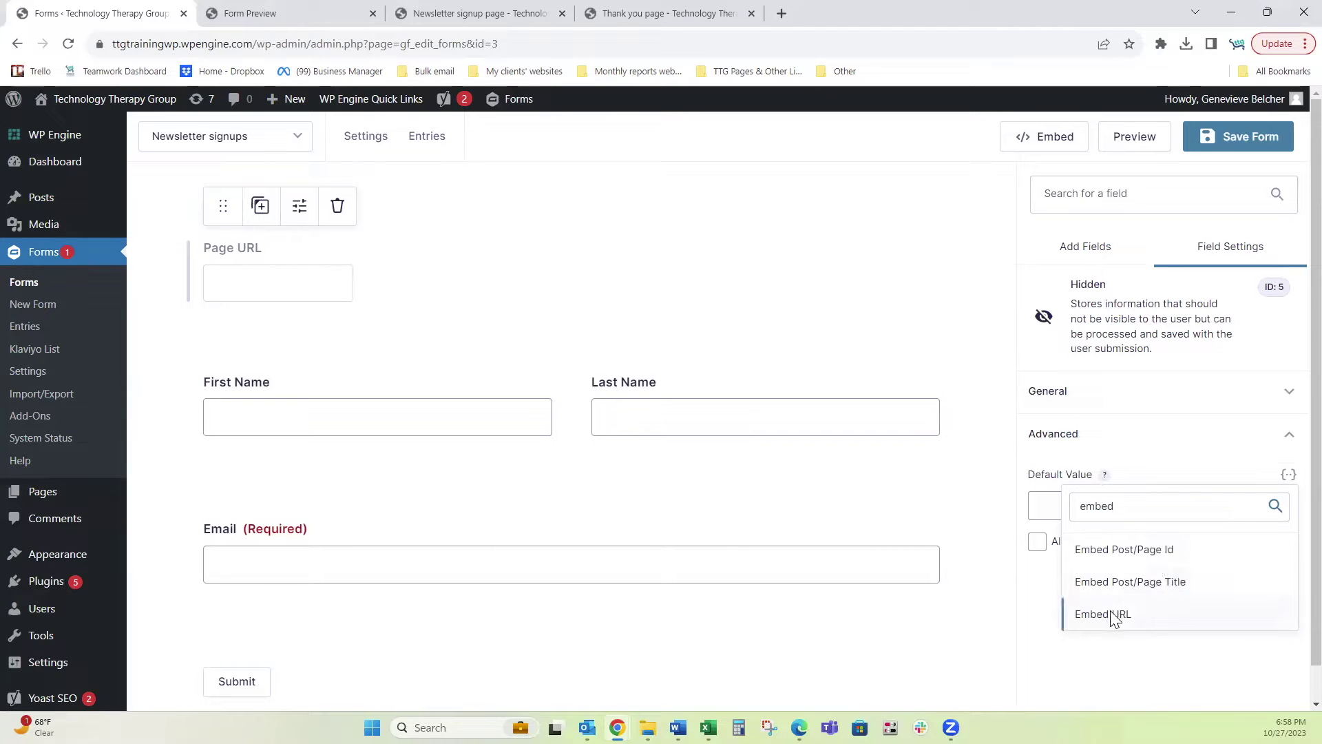
pyautogui.click(1114, 616)
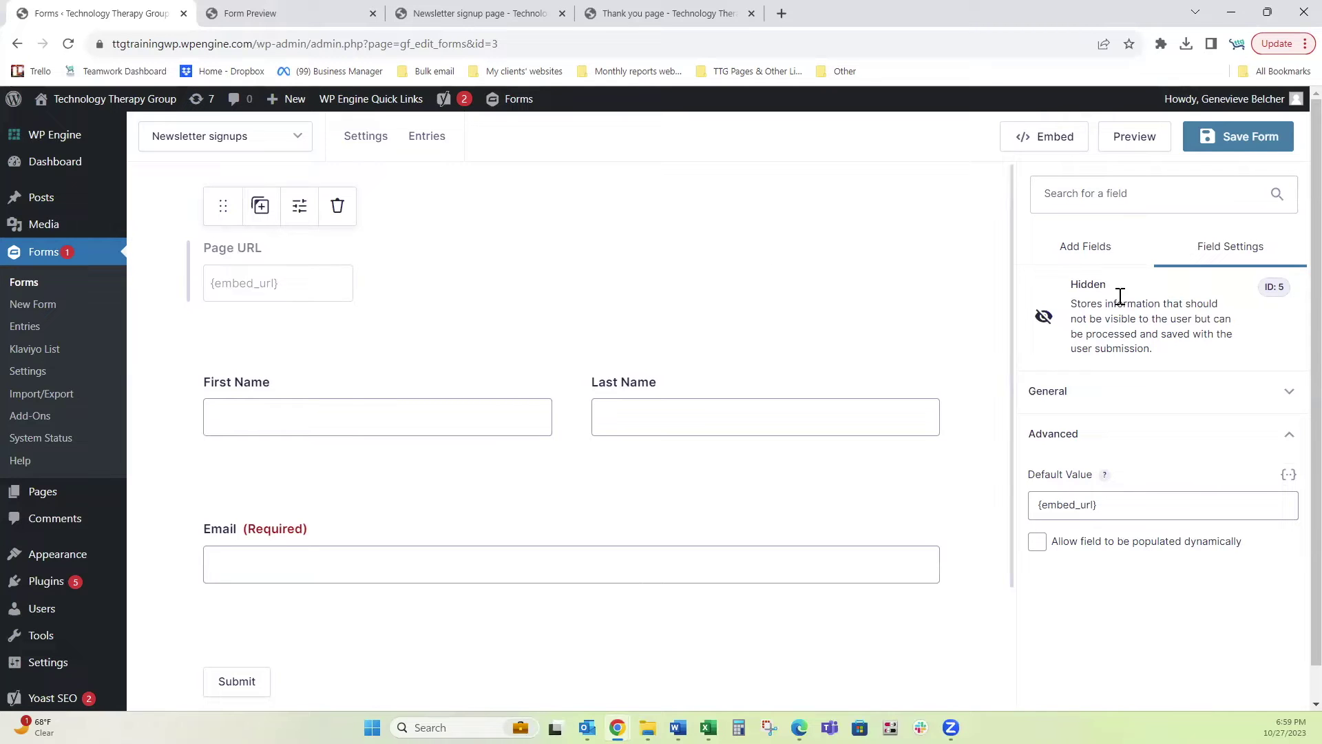
pyautogui.click(1084, 247)
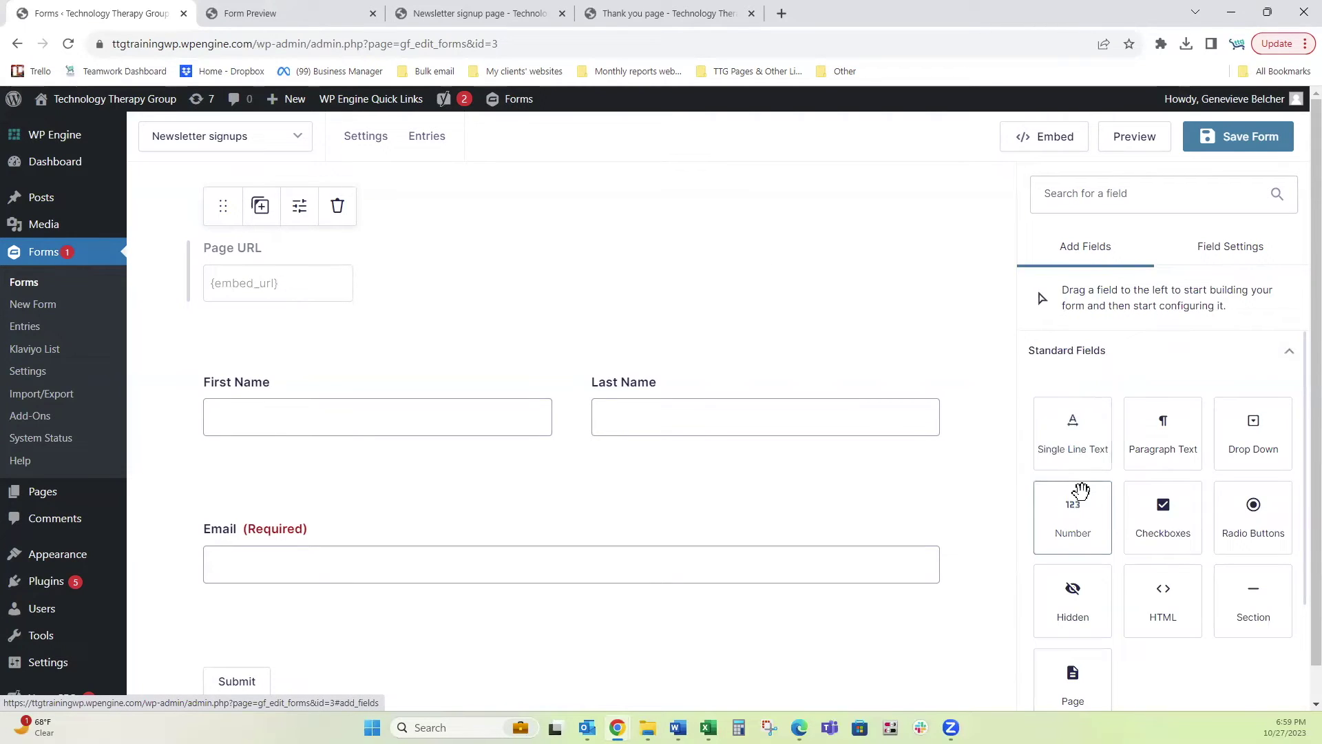
# Add a second hidden field below Page URL and label it 'My field'
pyautogui.moveTo(1070, 605)
pyautogui.mouseDown()
pyautogui.moveTo(915, 444)
pyautogui.moveTo(364, 356)
pyautogui.mouseUp()
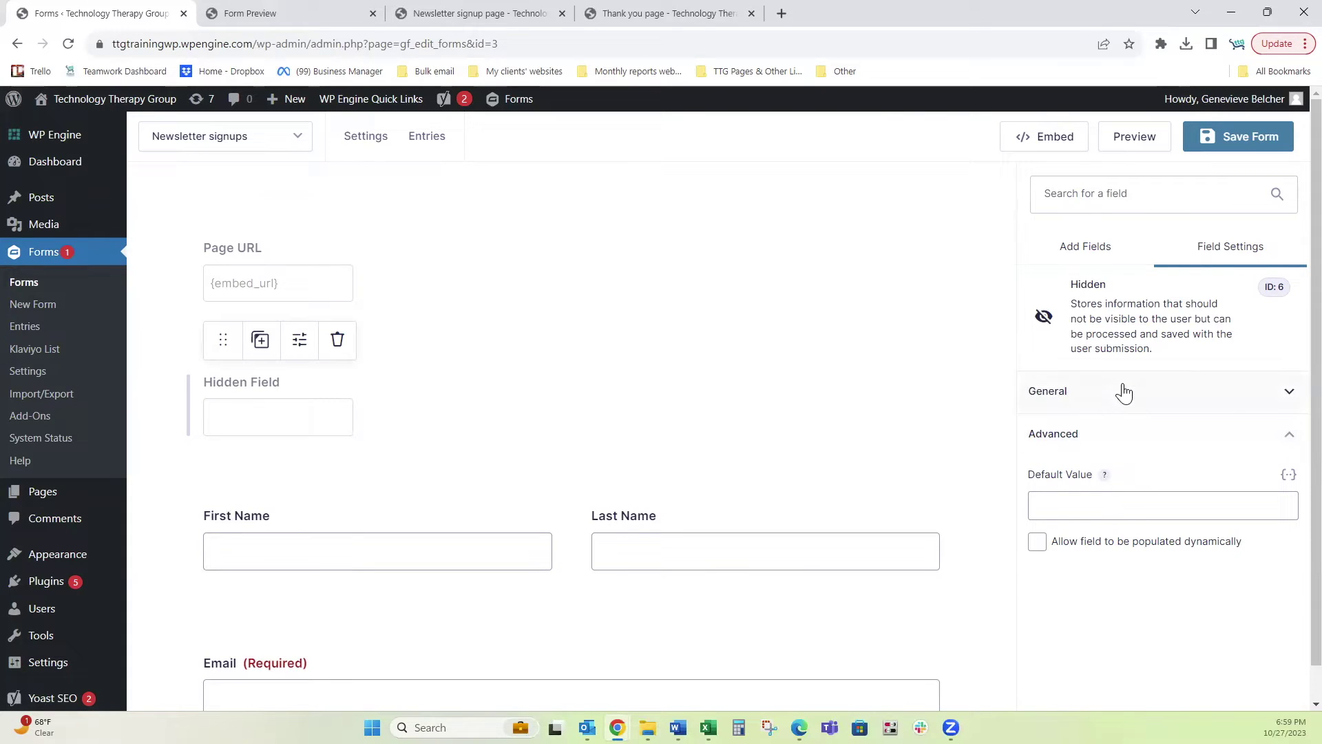
pyautogui.click(1123, 397)
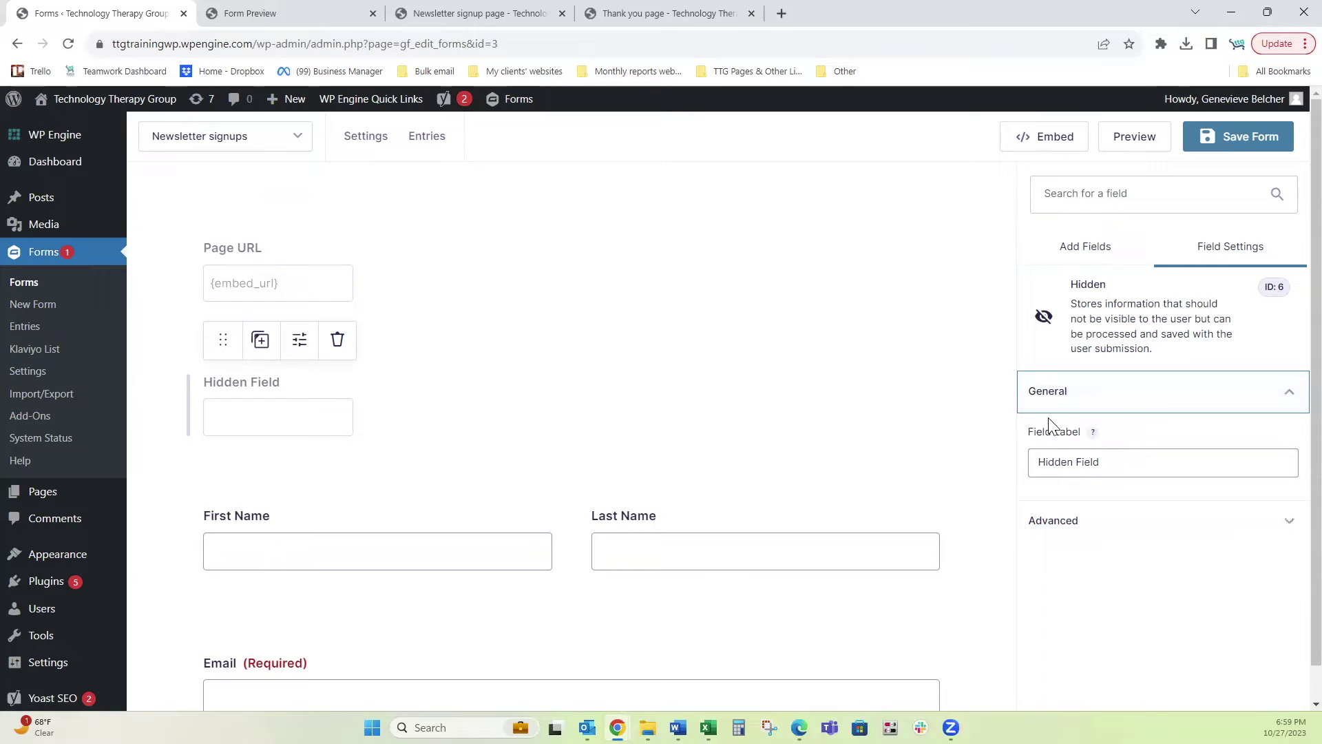
pyautogui.tripleClick(1062, 465)
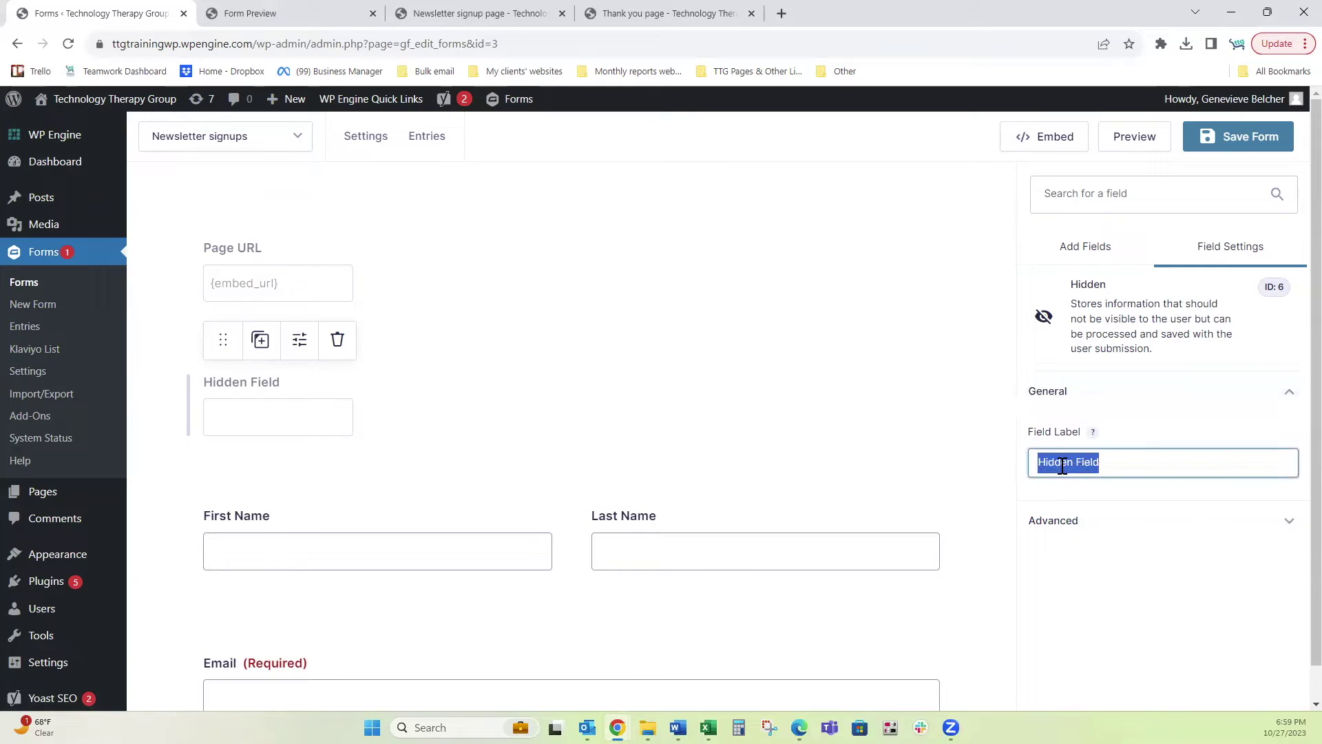
pyautogui.write('My fi')
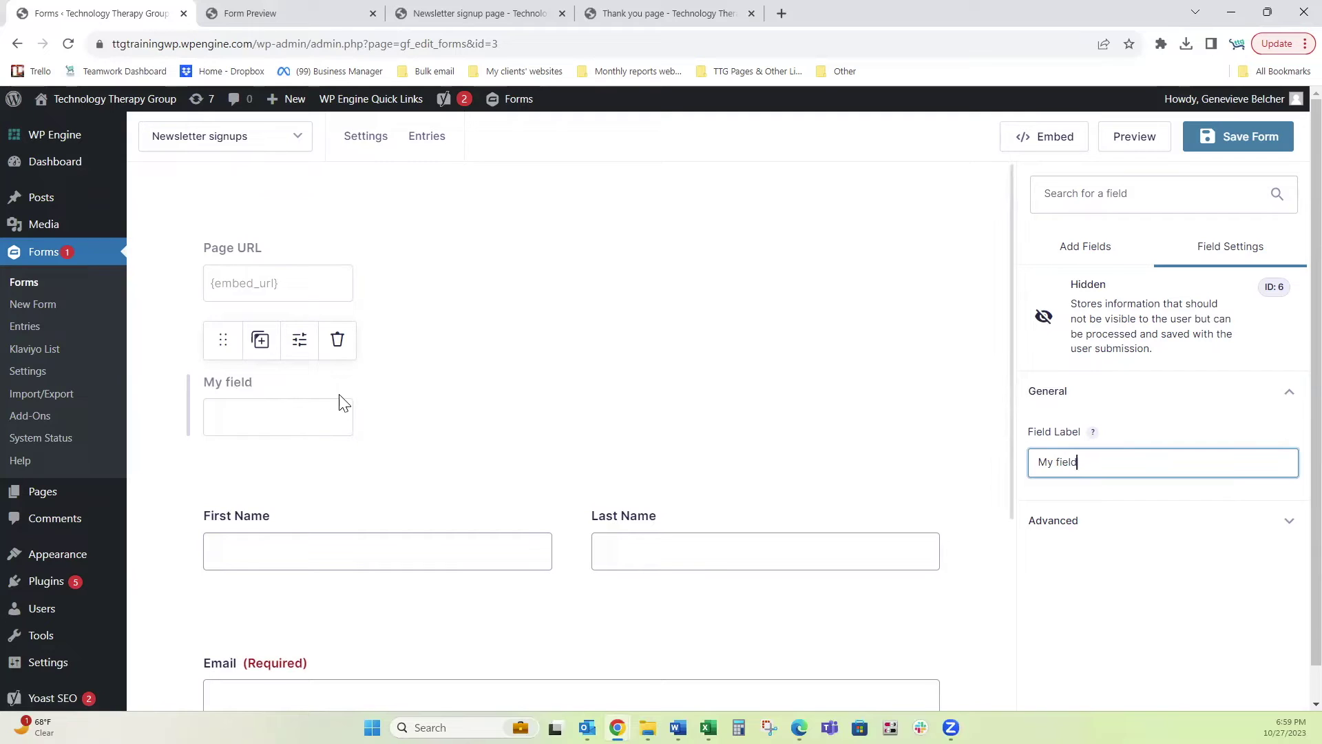
# Set My field's default value to 'my really helpful data'
pyautogui.click(1072, 527)
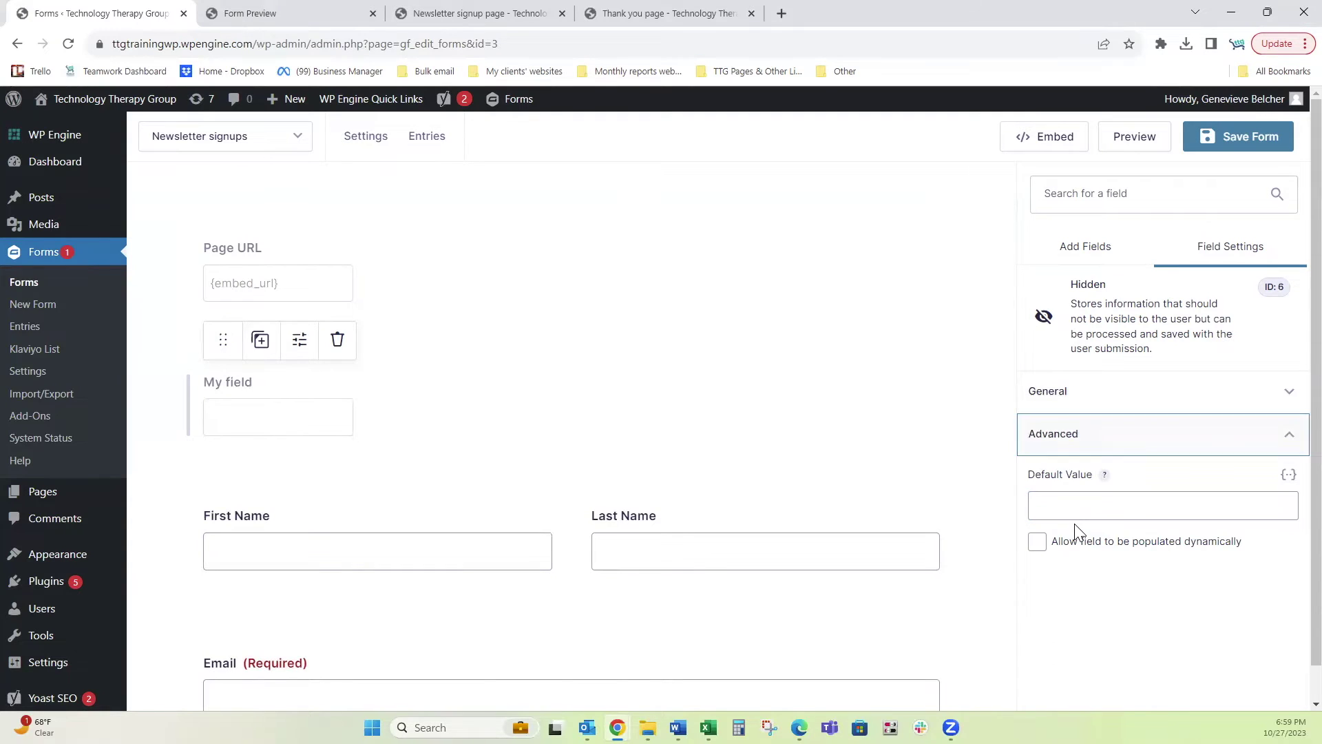
pyautogui.click(1083, 506)
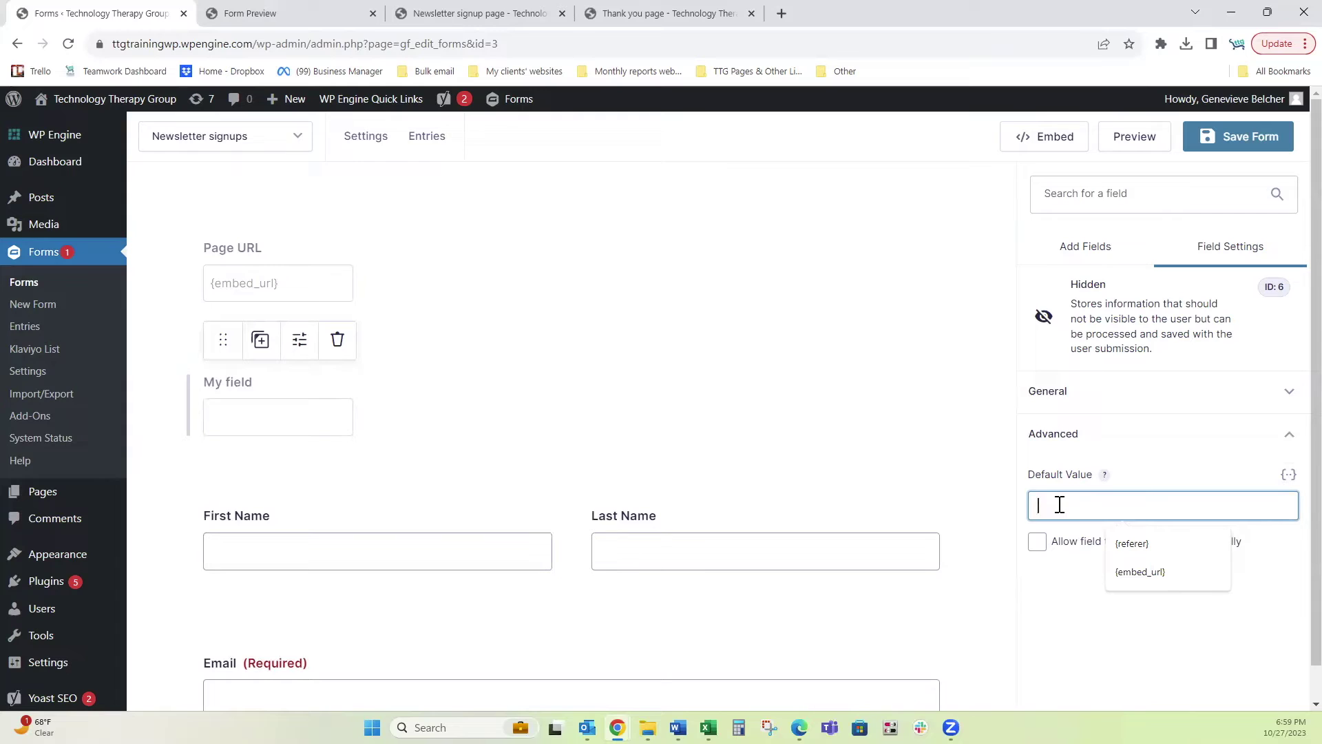
pyautogui.write('my really helpful')
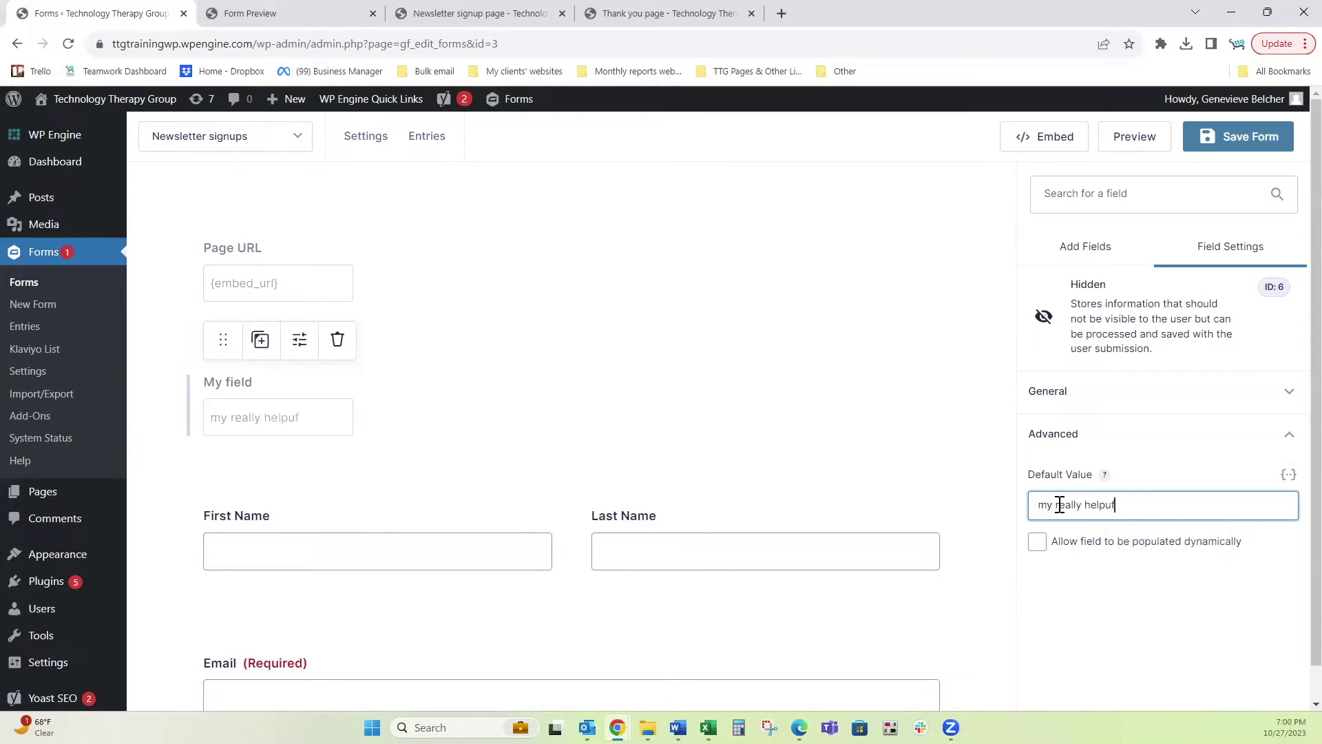
pyautogui.write(' data')
pyautogui.moveTo(1036, 504); pyautogui.dragTo(1167, 505)
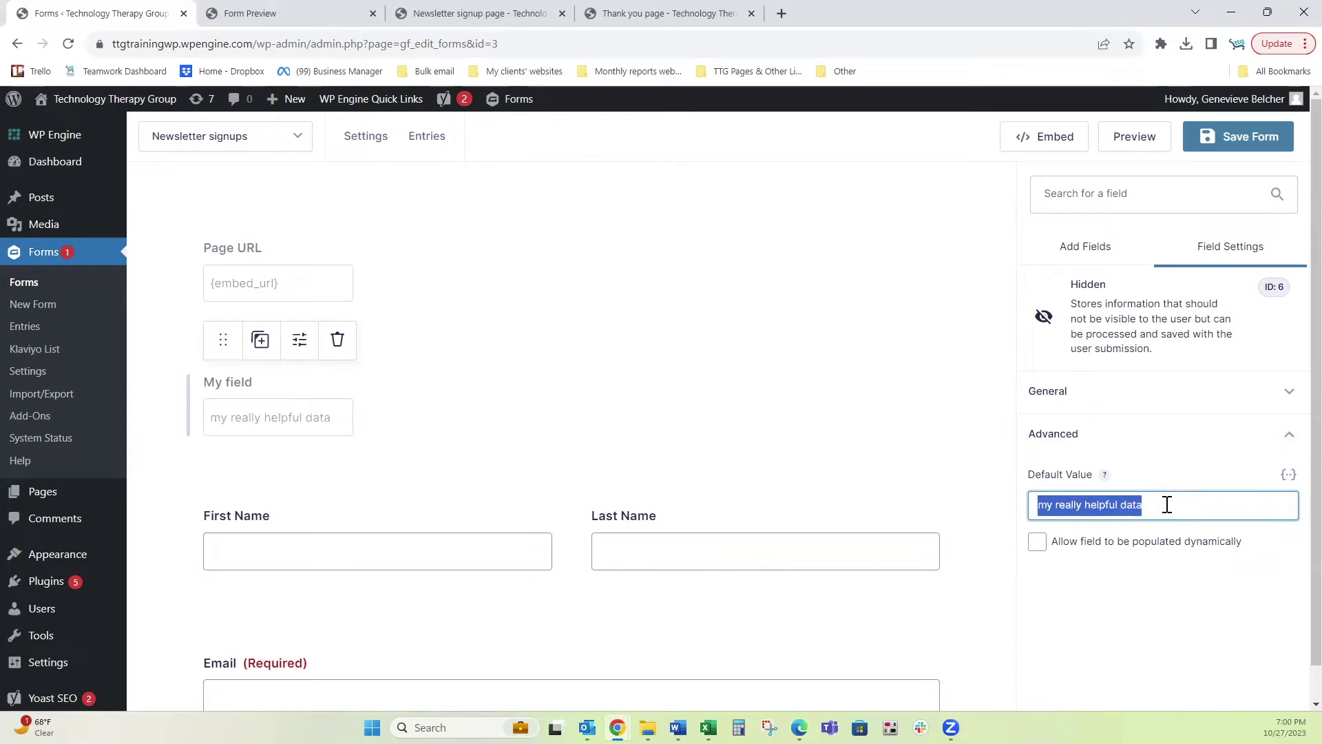
pyautogui.click(657, 425)
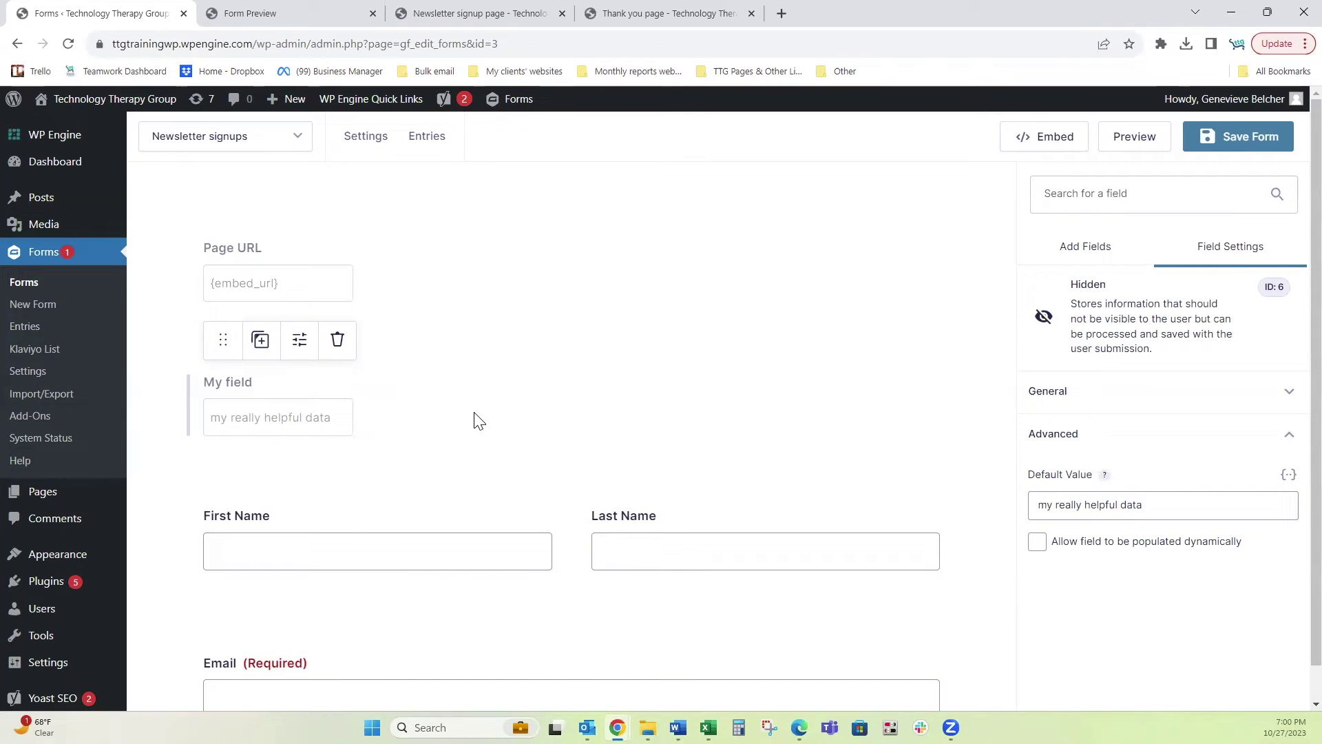
# Save the form and reload the live newsletter signup page
pyautogui.click(1250, 155)
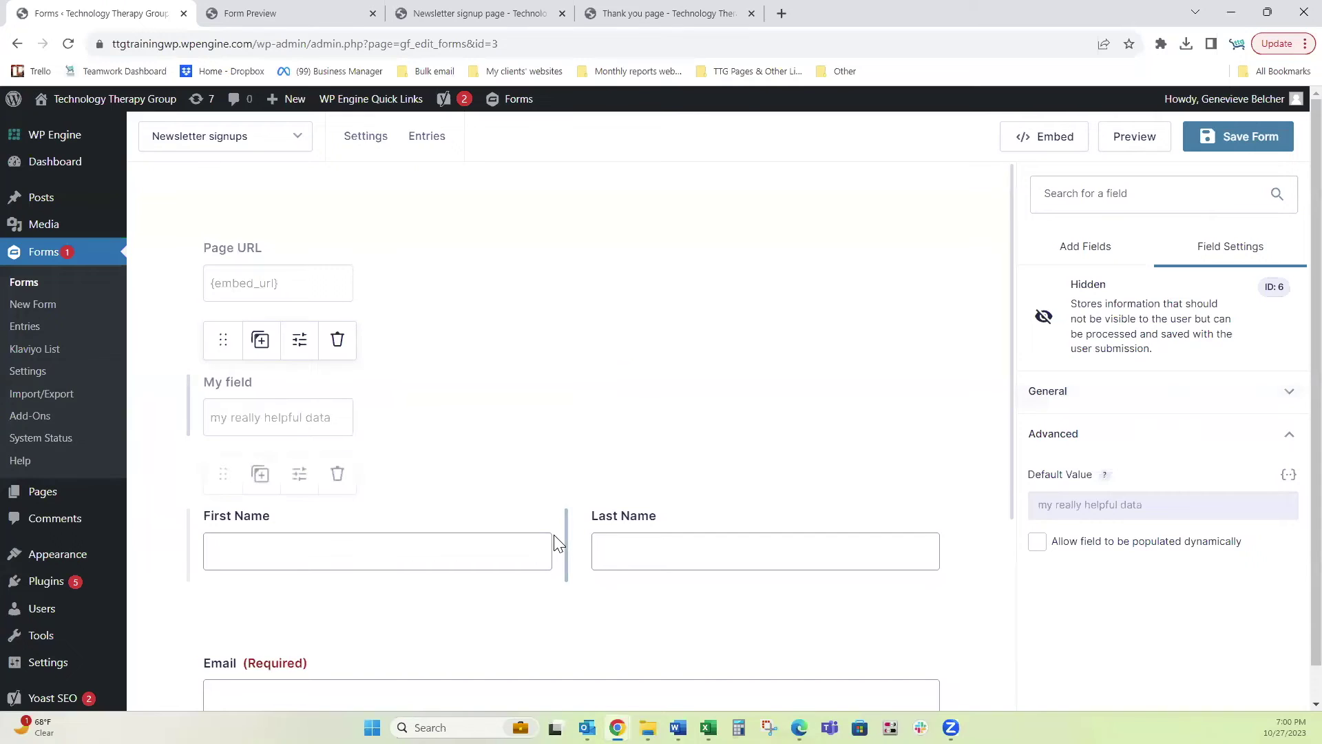
pyautogui.click(465, 16)
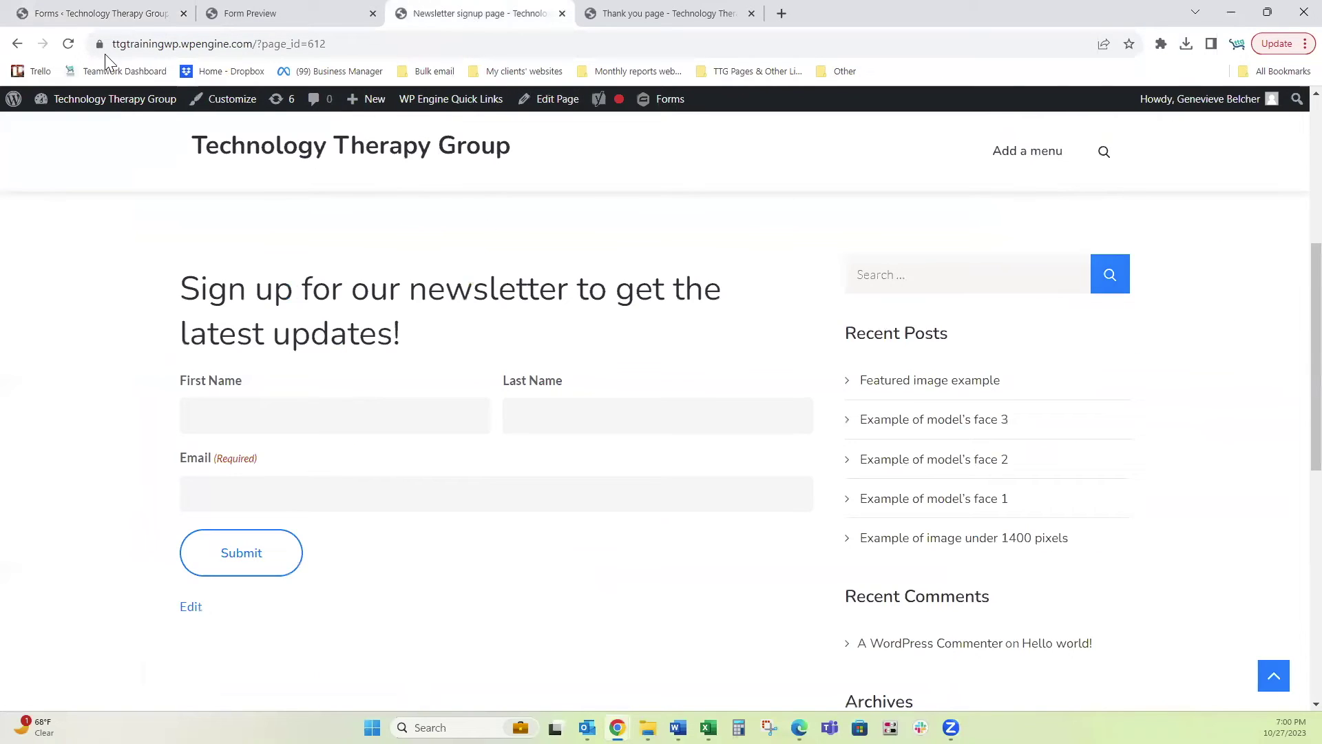
pyautogui.click(64, 49)
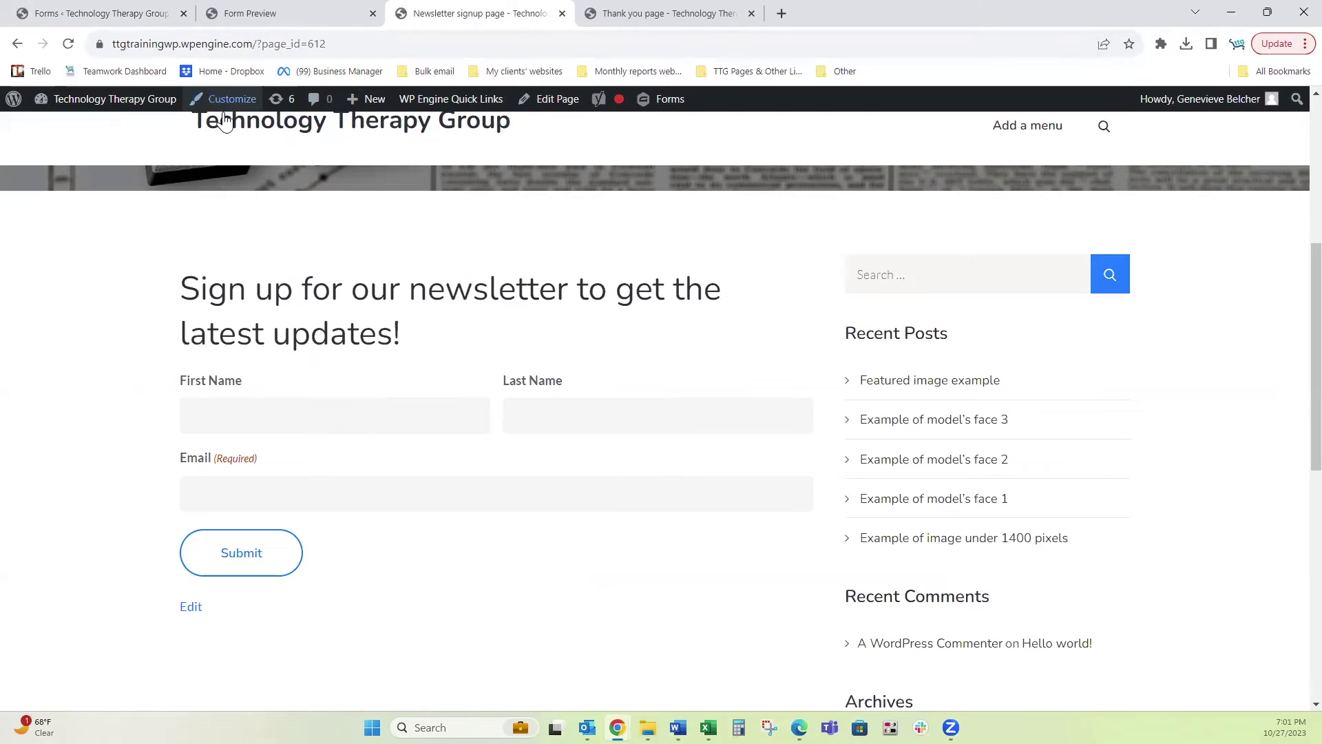
# Submit a test signup for Betty Test with first name, last name and email
pyautogui.click(307, 421)
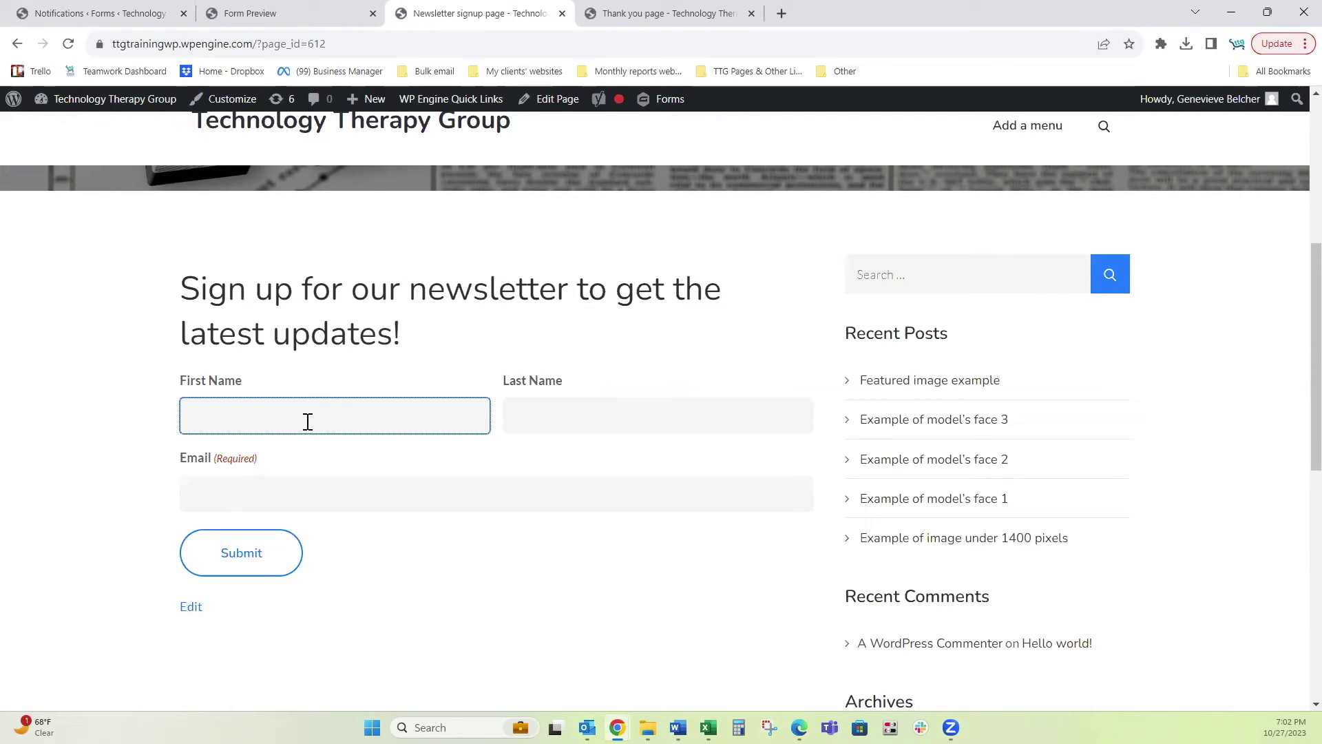
pyautogui.write('Betty')
pyautogui.press('Tab')
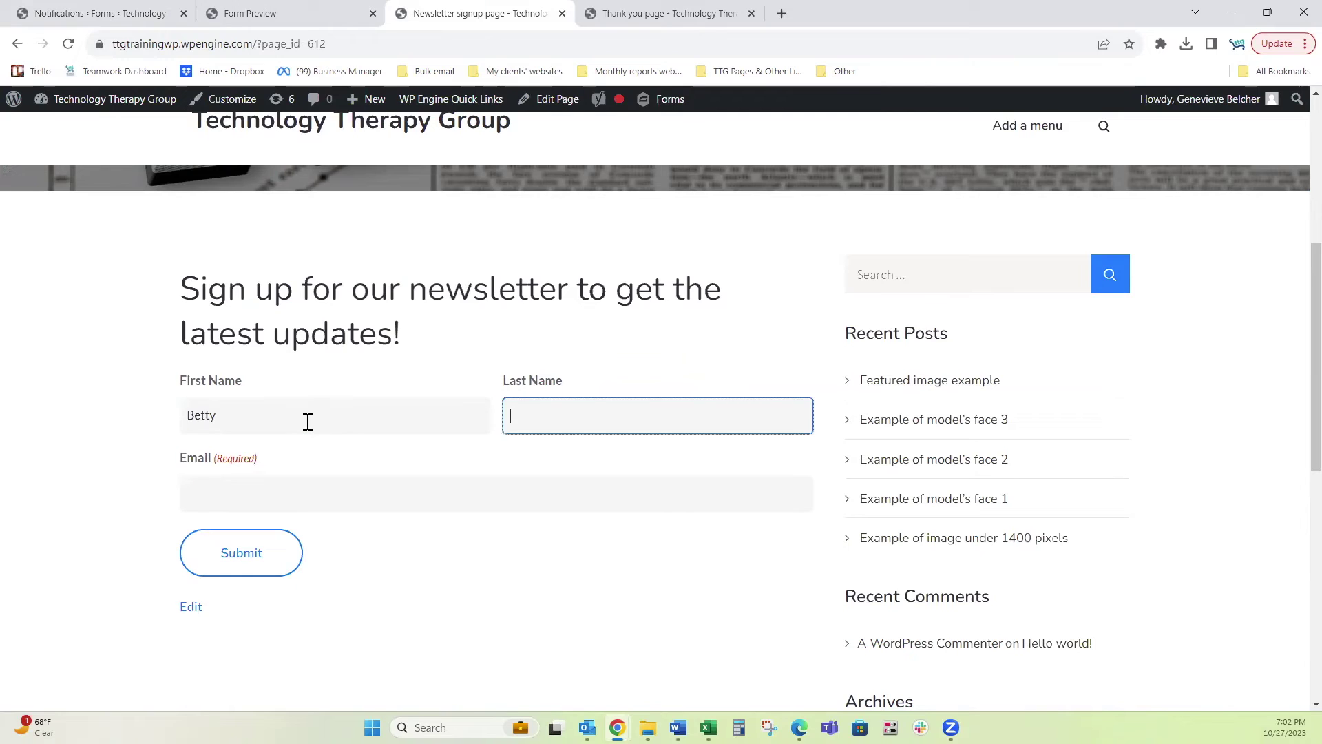
pyautogui.write('st')
pyautogui.press('Tab')
pyautogui.write('myemail@')
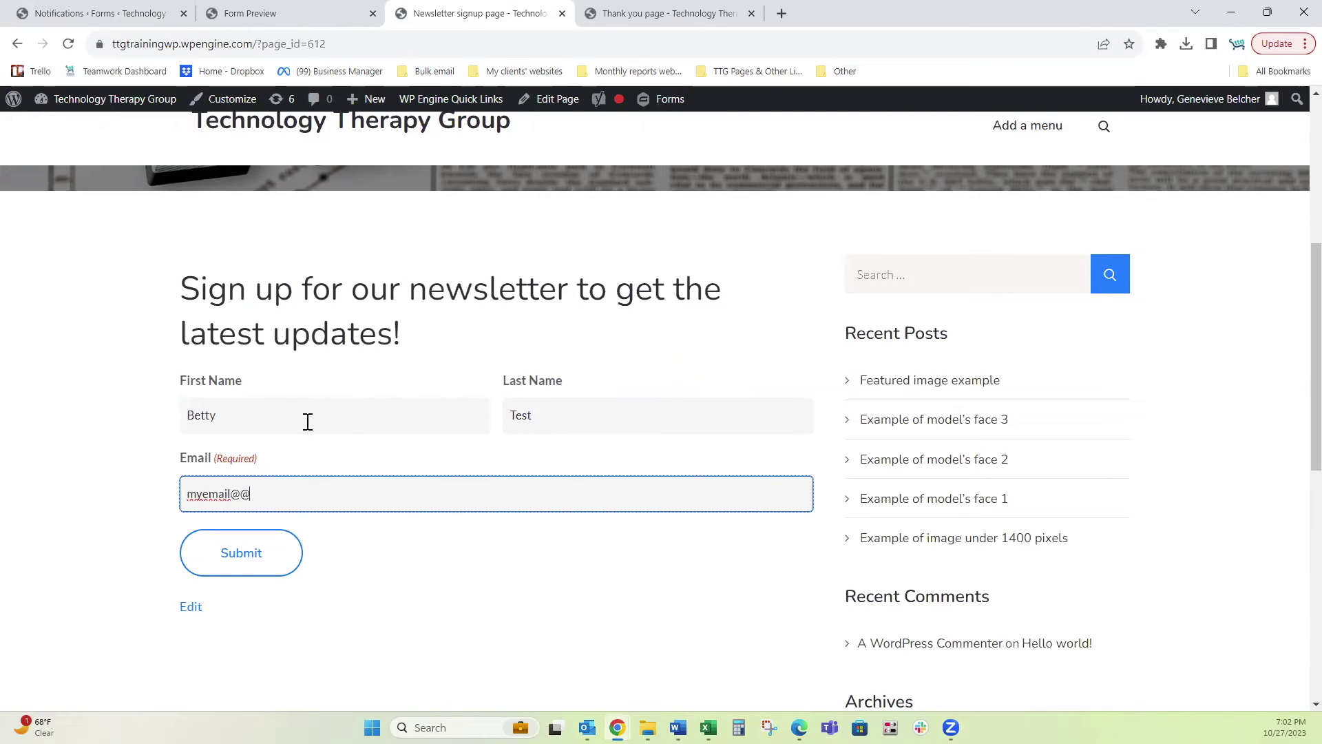
pyautogui.write('gmail.com')
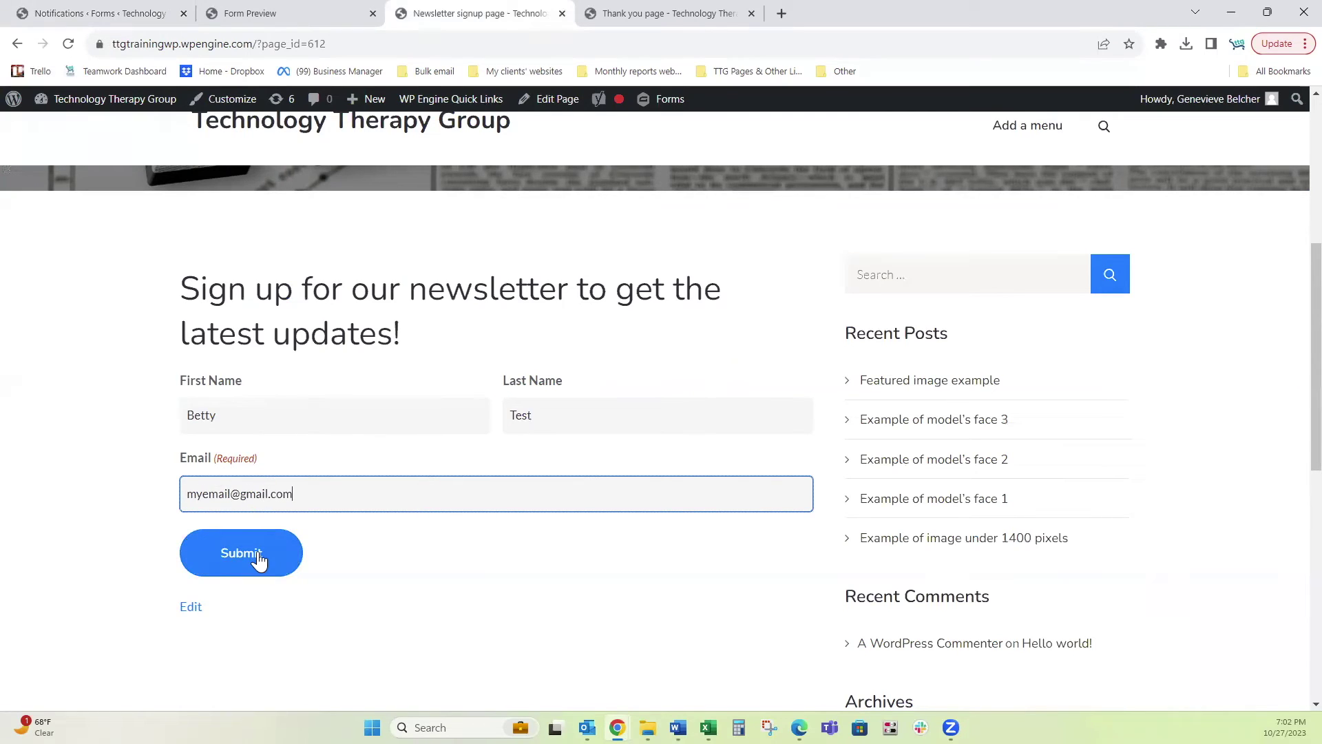
pyautogui.click(256, 556)
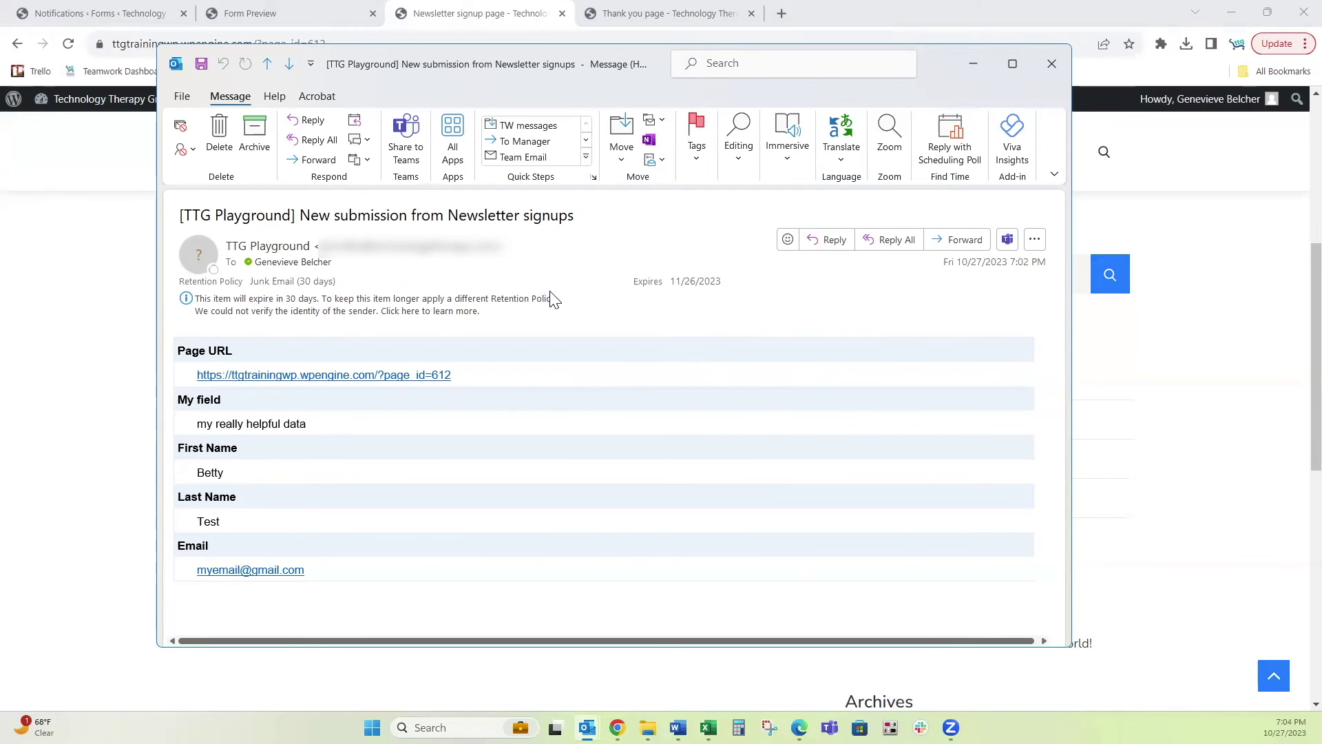
pyautogui.moveTo(180, 216); pyautogui.dragTo(575, 218)
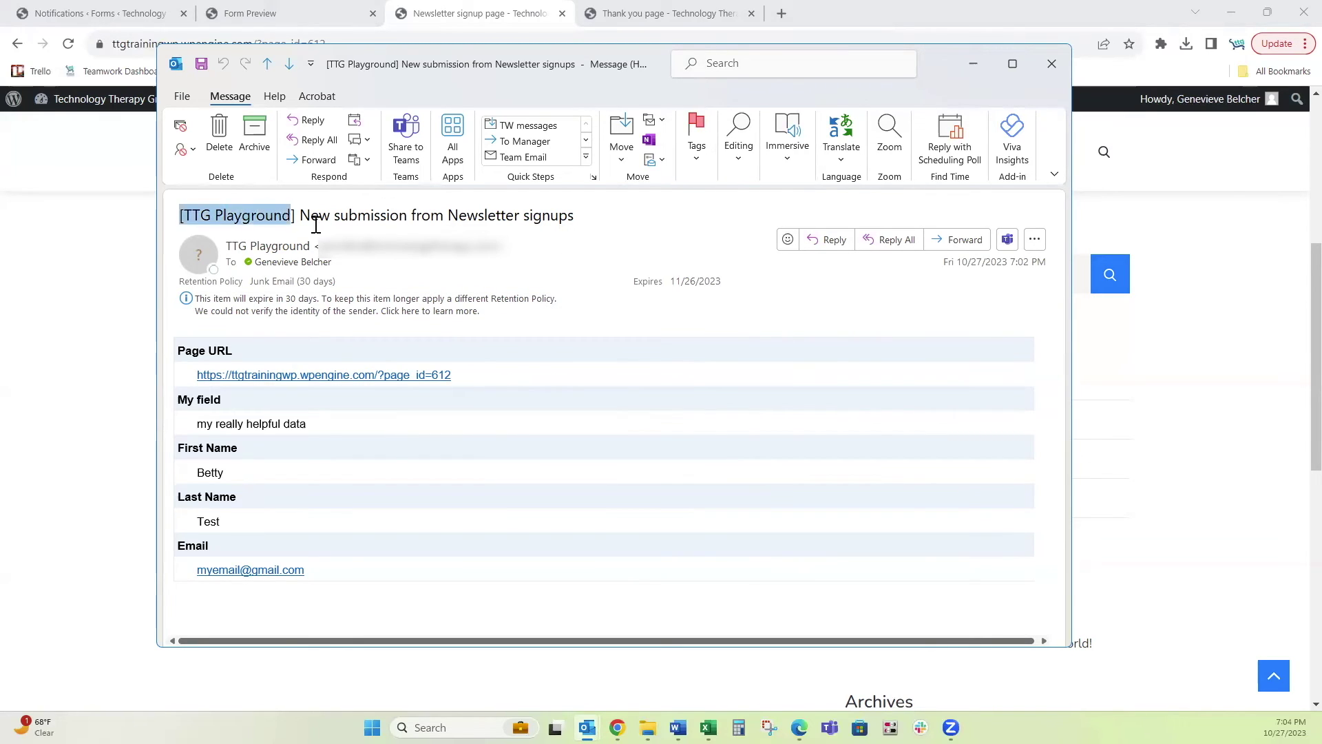
pyautogui.click(227, 215)
pyautogui.moveTo(214, 217); pyautogui.dragTo(293, 218)
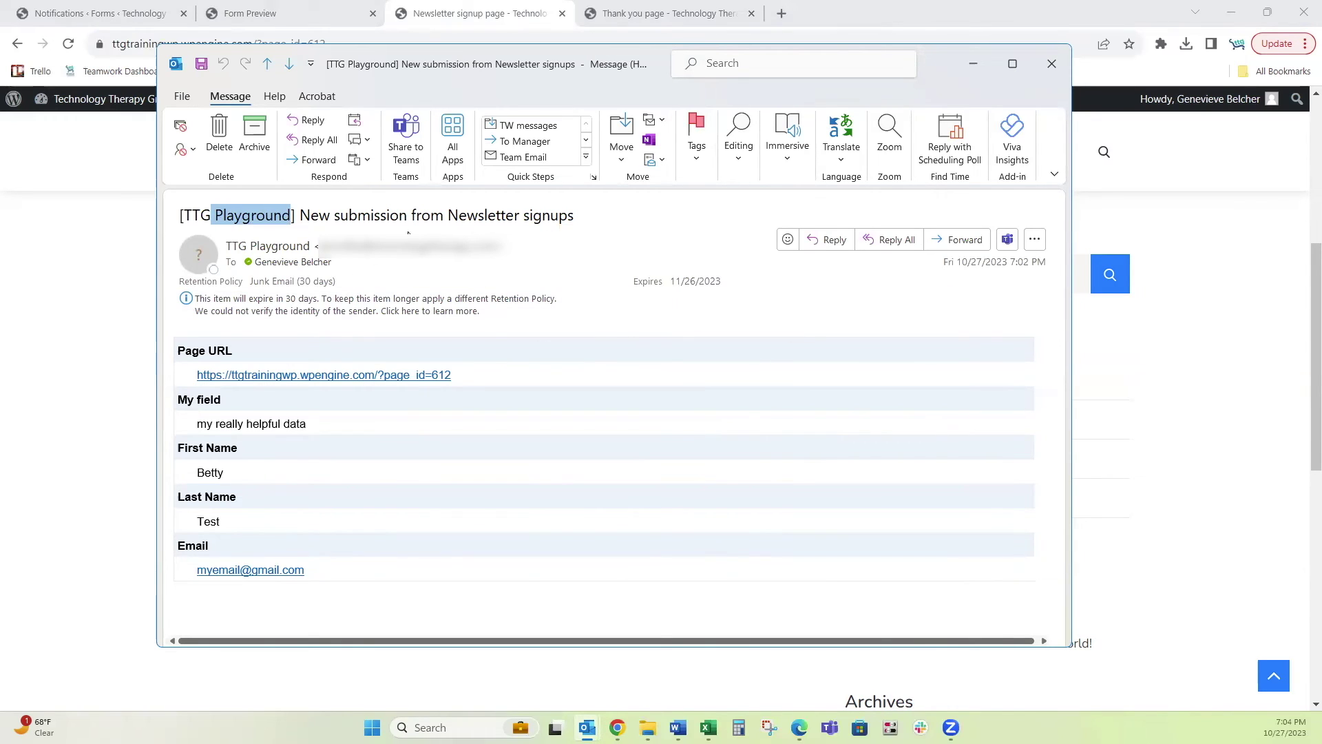
pyautogui.click(174, 219)
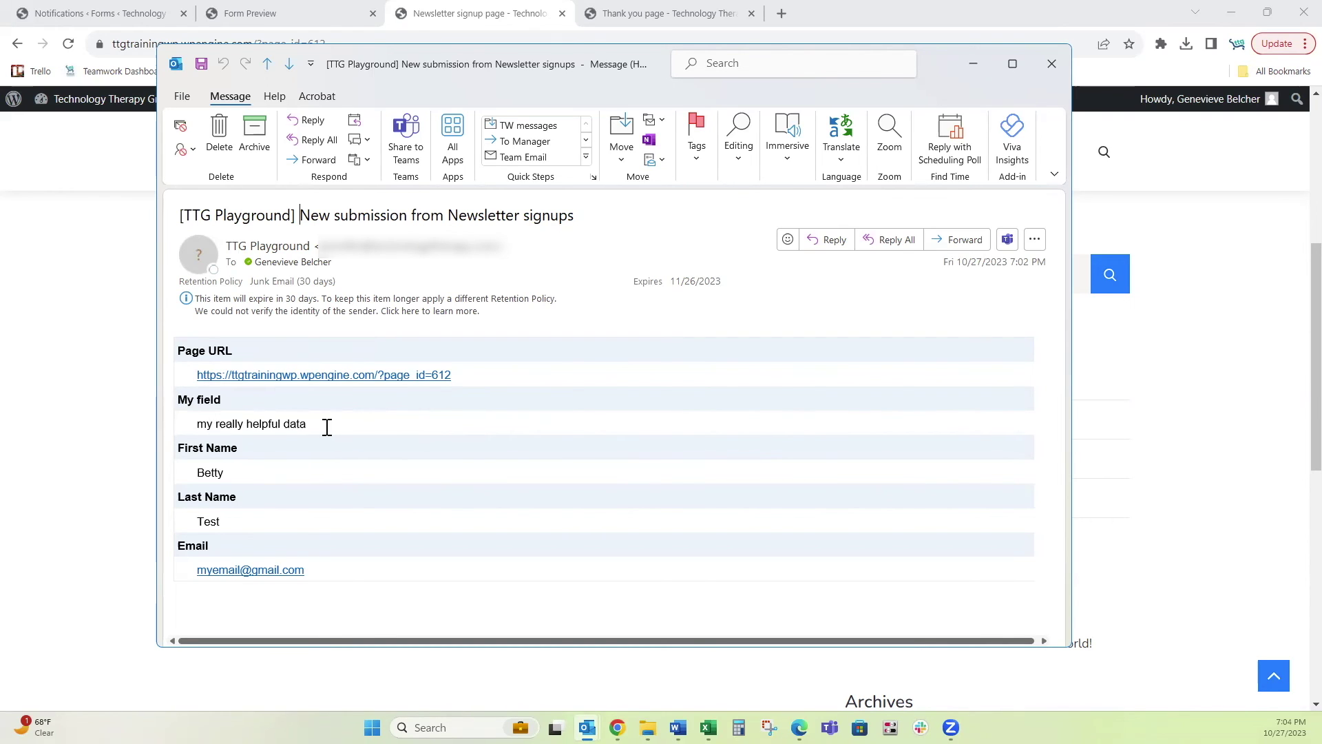
pyautogui.moveTo(338, 427); pyautogui.dragTo(194, 432)
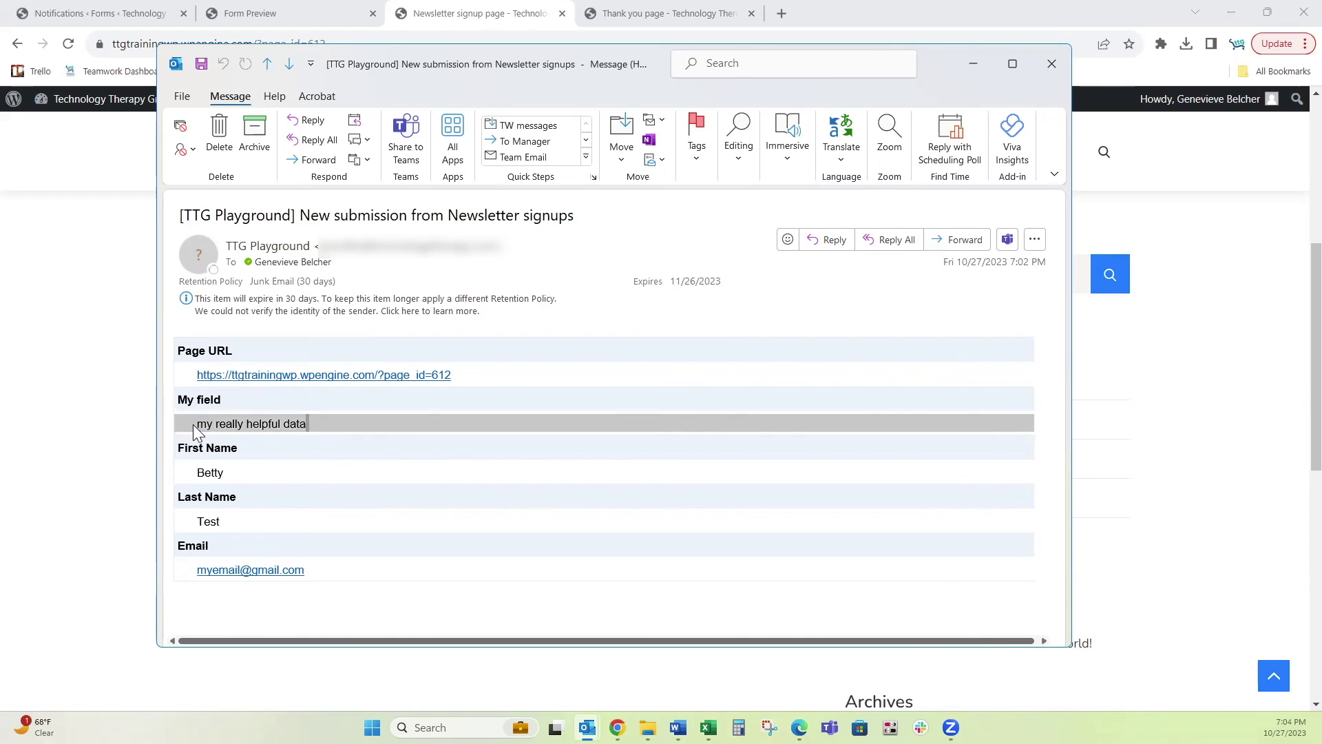
pyautogui.click(259, 426)
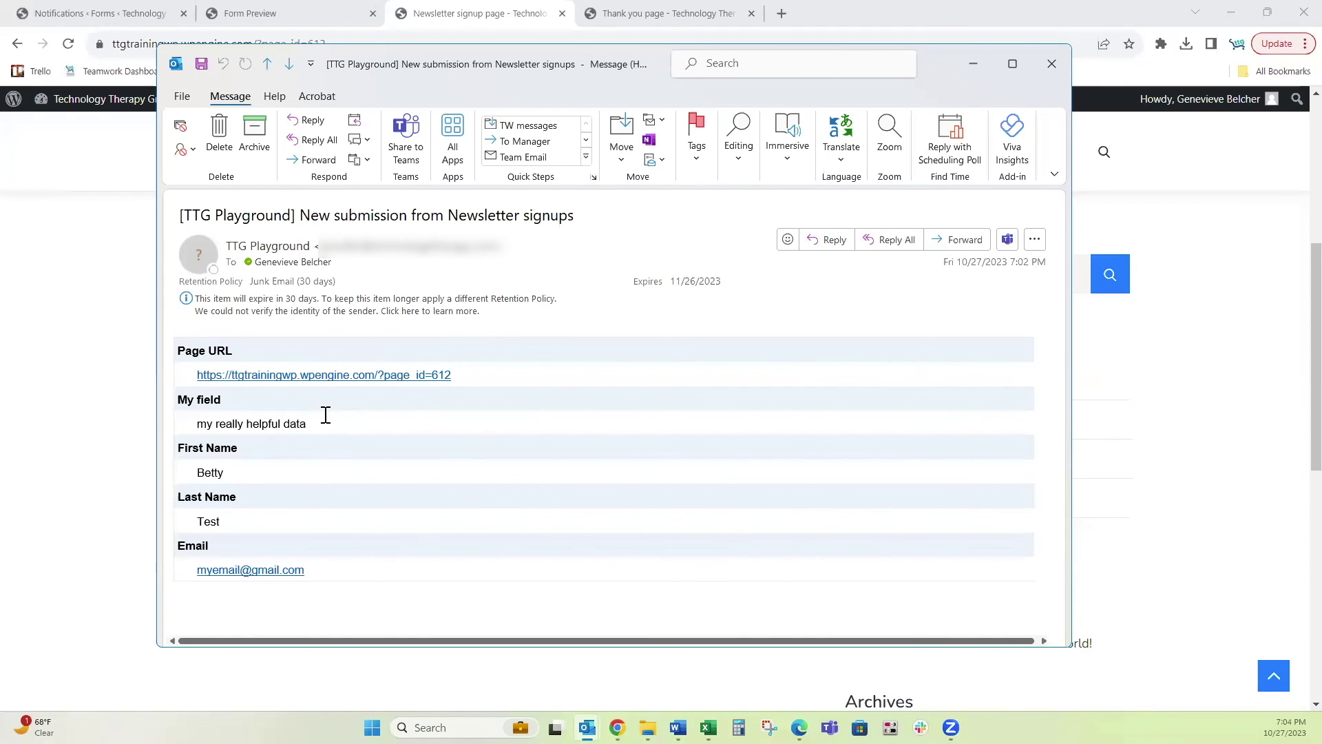